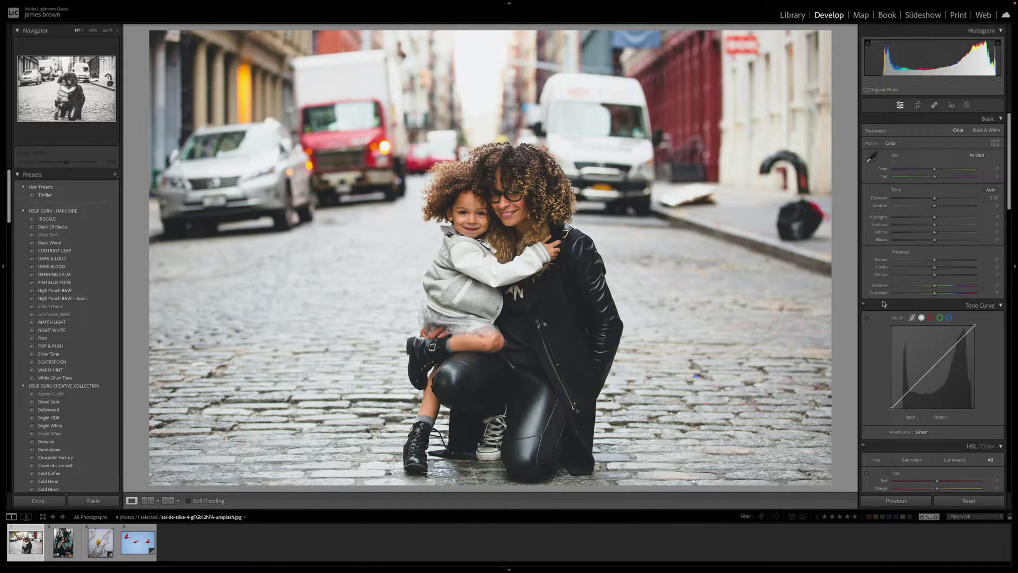
# - Create a Select Subject mask over the woman and child in the street photo, and delete that mask
pyautogui.click(967, 105)
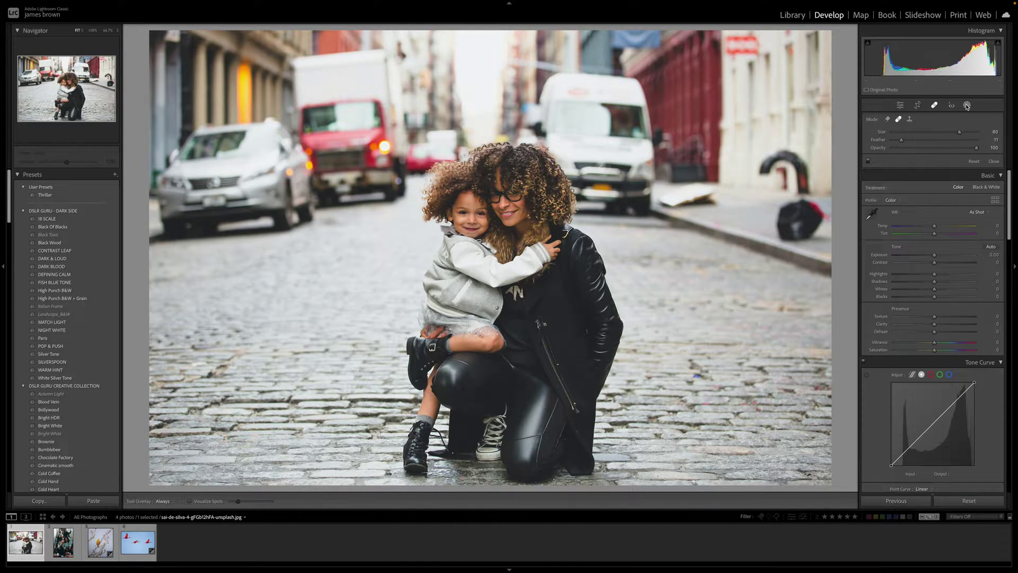
pyautogui.click(901, 106)
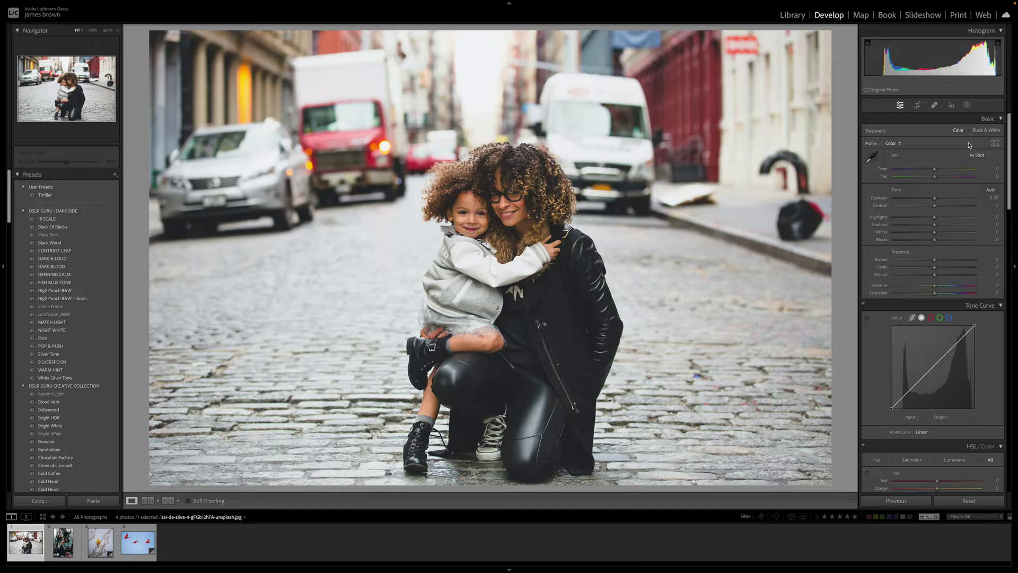
pyautogui.click(967, 105)
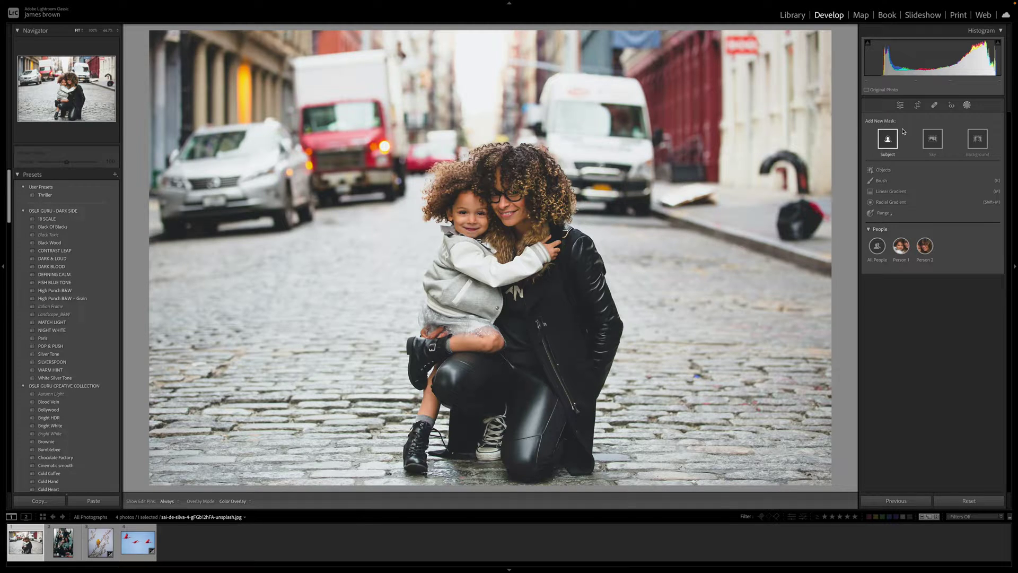
pyautogui.click(889, 140)
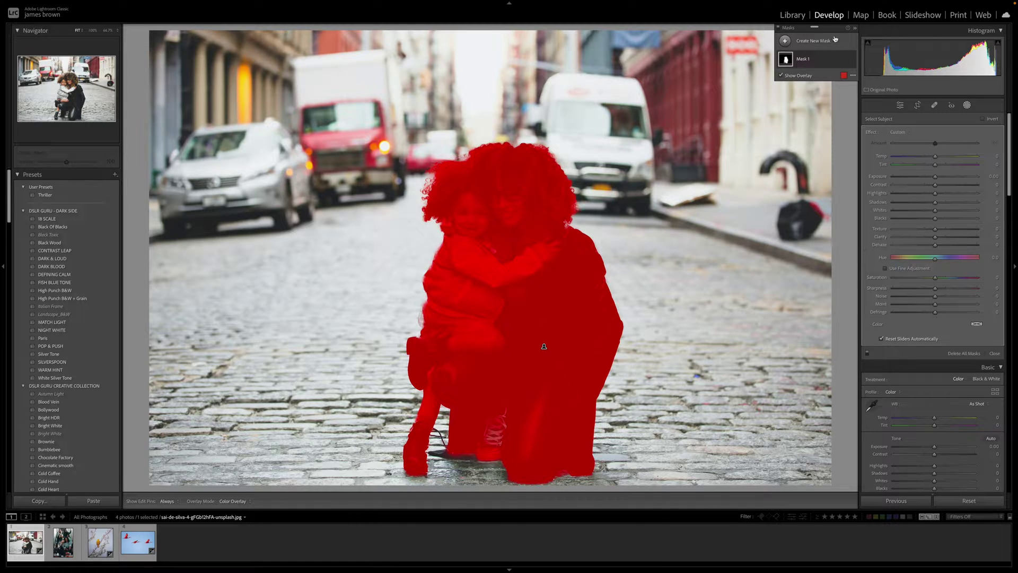
pyautogui.moveTo(815, 61)
pyautogui.click(852, 59)
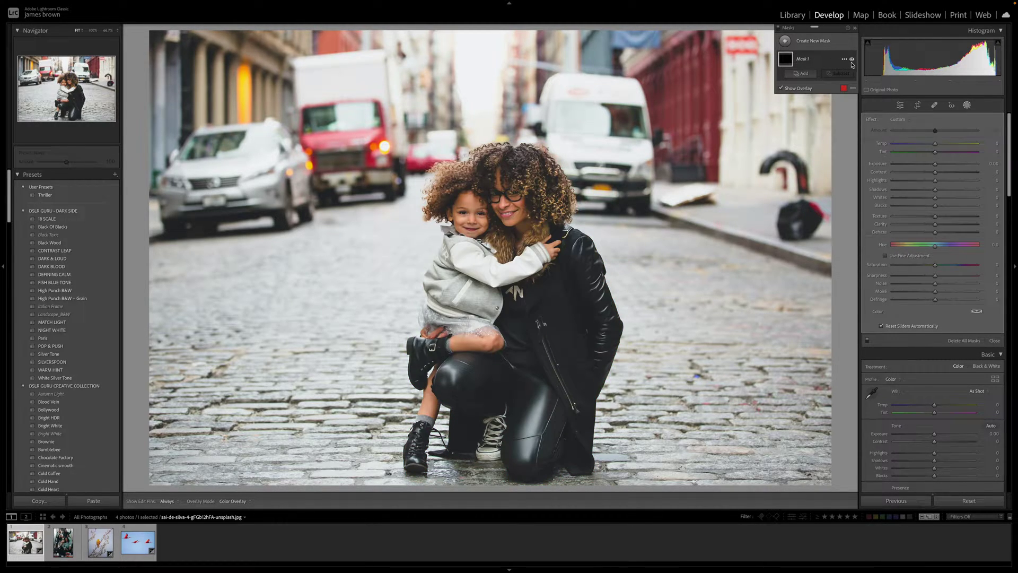
pyautogui.press('Delete')
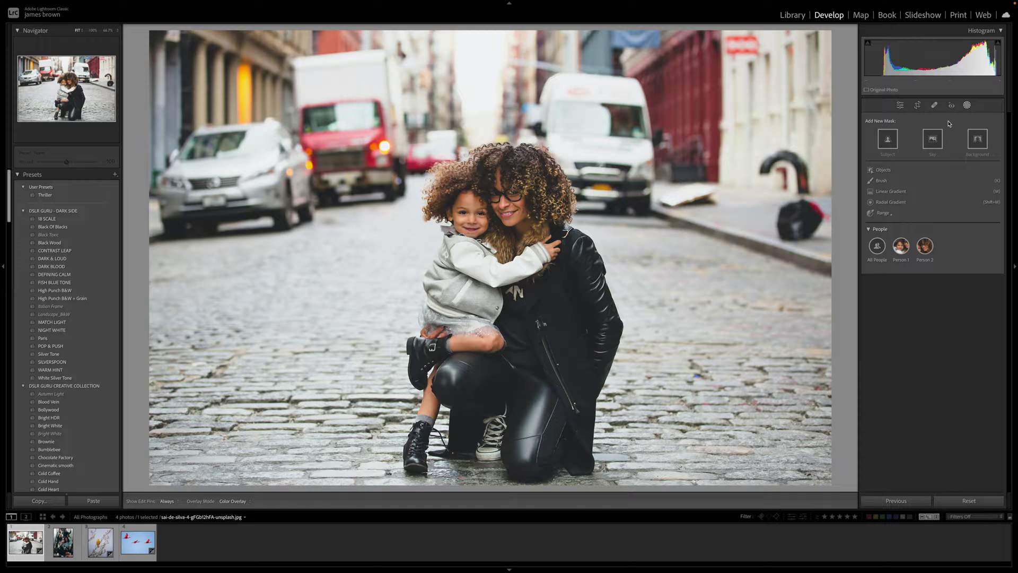
# - Create a Background mask on the street photo and delete it
pyautogui.click(978, 139)
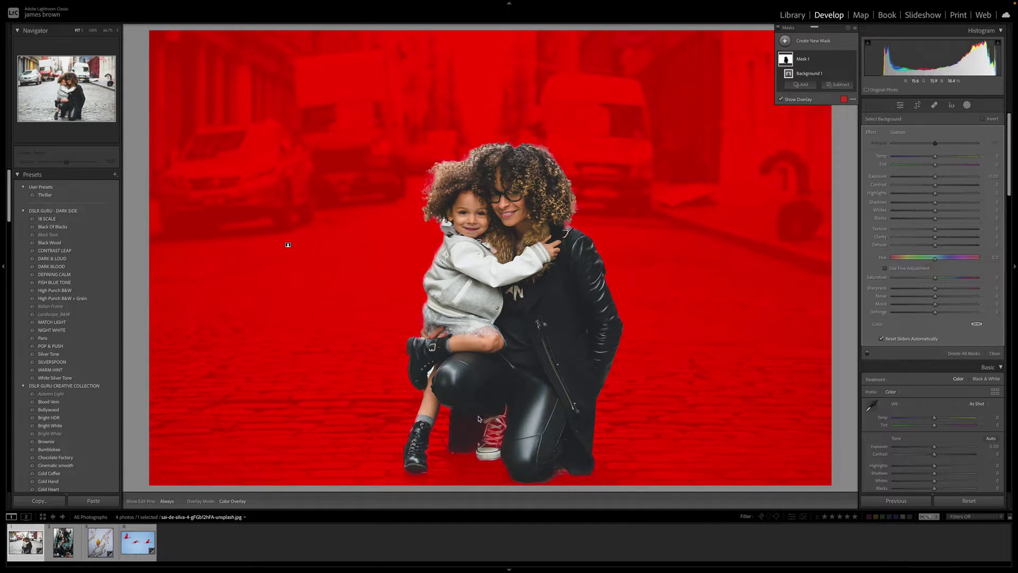
pyautogui.click(807, 61)
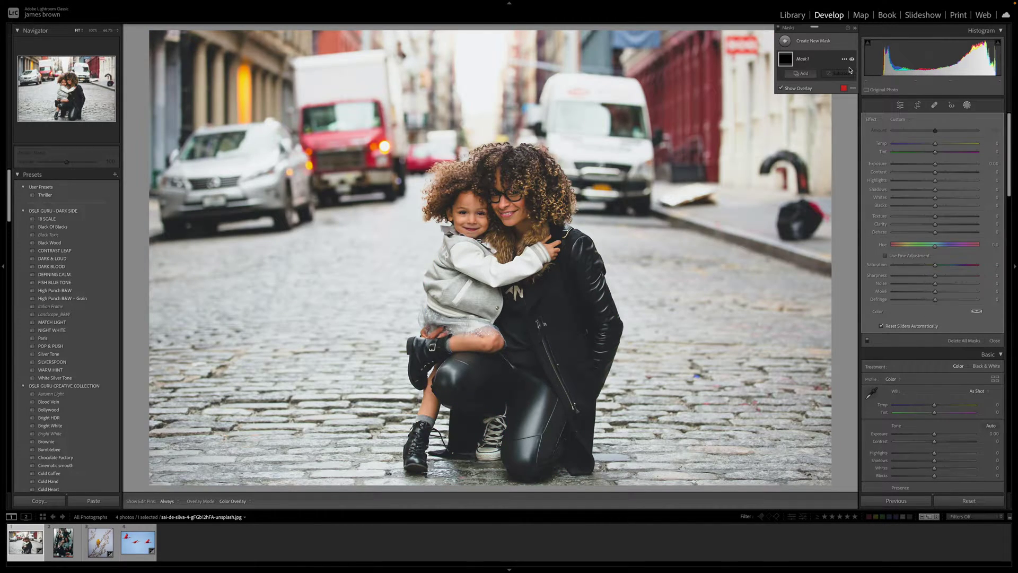
pyautogui.press('Delete')
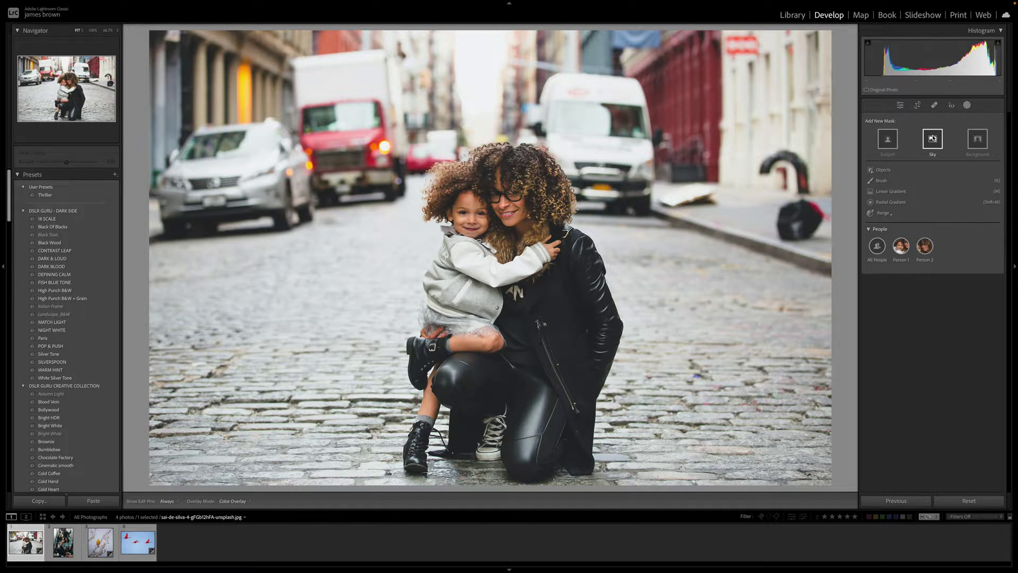
# - Switch to the group photo on the stairs and start a People mask for All People
pyautogui.click(64, 542)
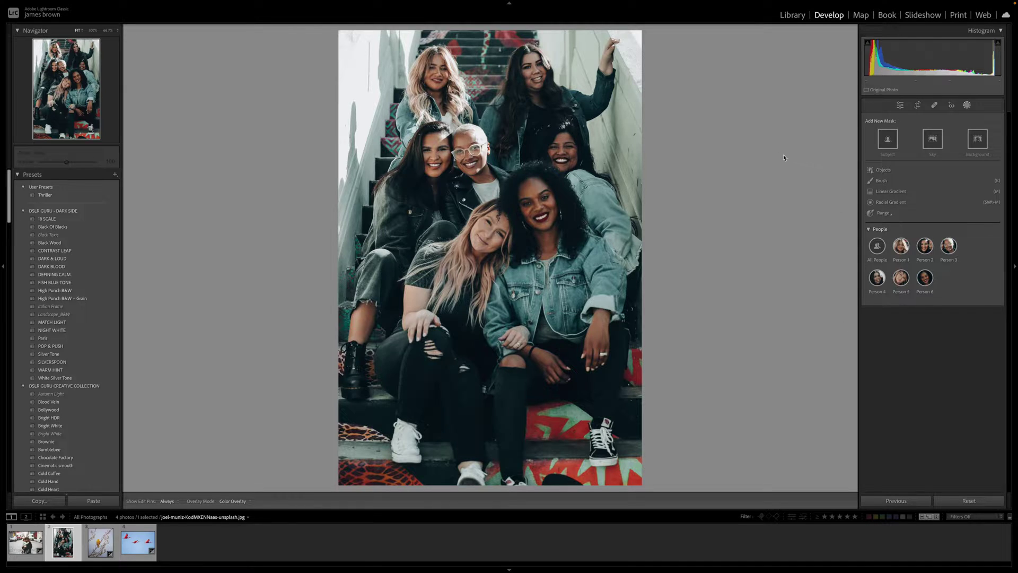
pyautogui.click(869, 229)
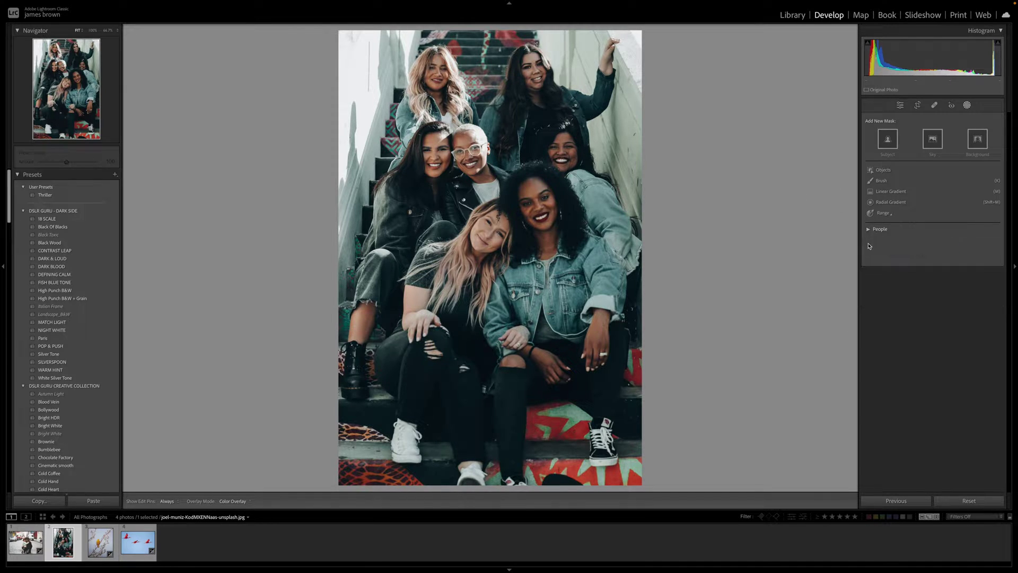
pyautogui.click(868, 231)
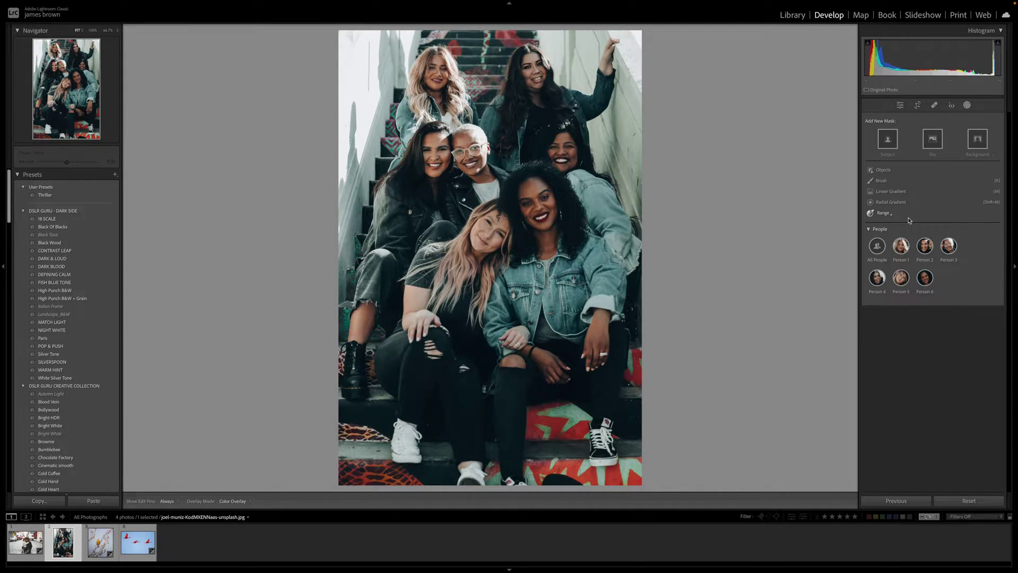
pyautogui.moveTo(874, 244)
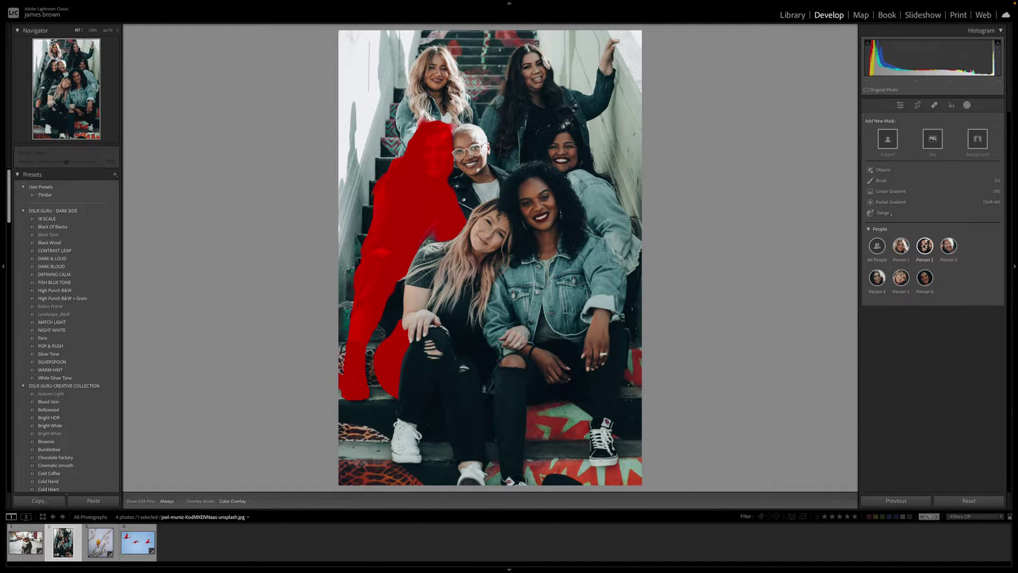
pyautogui.click(877, 247)
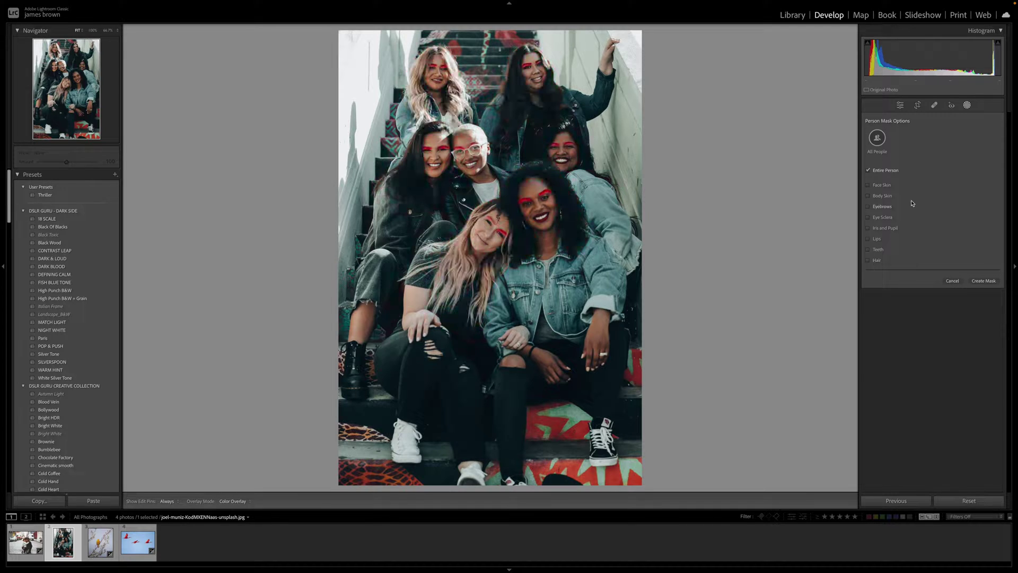
# - Create separate masks for face skin, body skin, eyebrows, eye sclera, iris and pupil, lips, teeth and hair
pyautogui.click(867, 184)
pyautogui.click(867, 195)
pyautogui.click(868, 207)
pyautogui.click(868, 216)
pyautogui.click(868, 228)
pyautogui.click(868, 238)
pyautogui.click(868, 249)
pyautogui.click(868, 259)
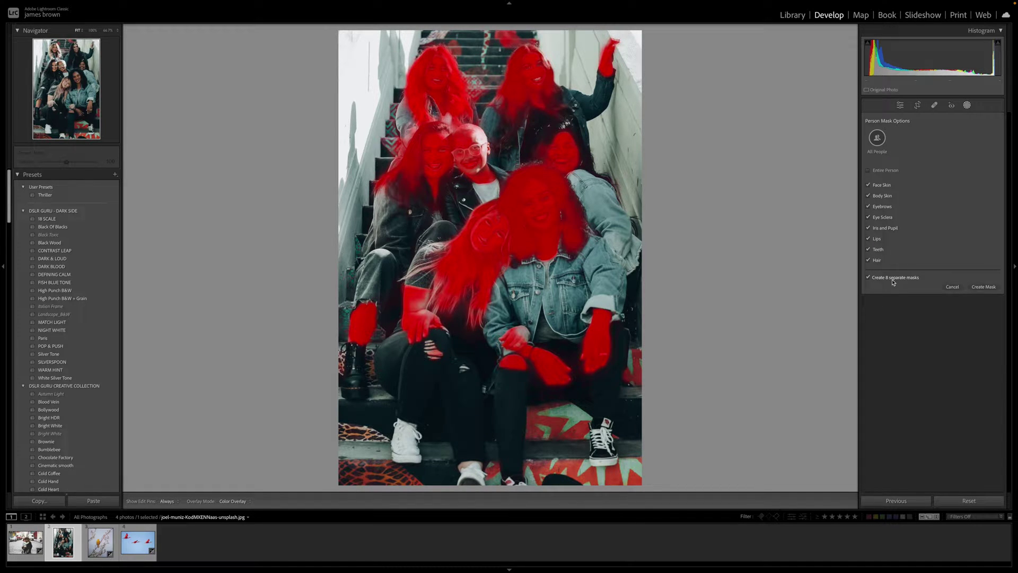
pyautogui.click(868, 278)
pyautogui.click(868, 279)
pyautogui.click(989, 289)
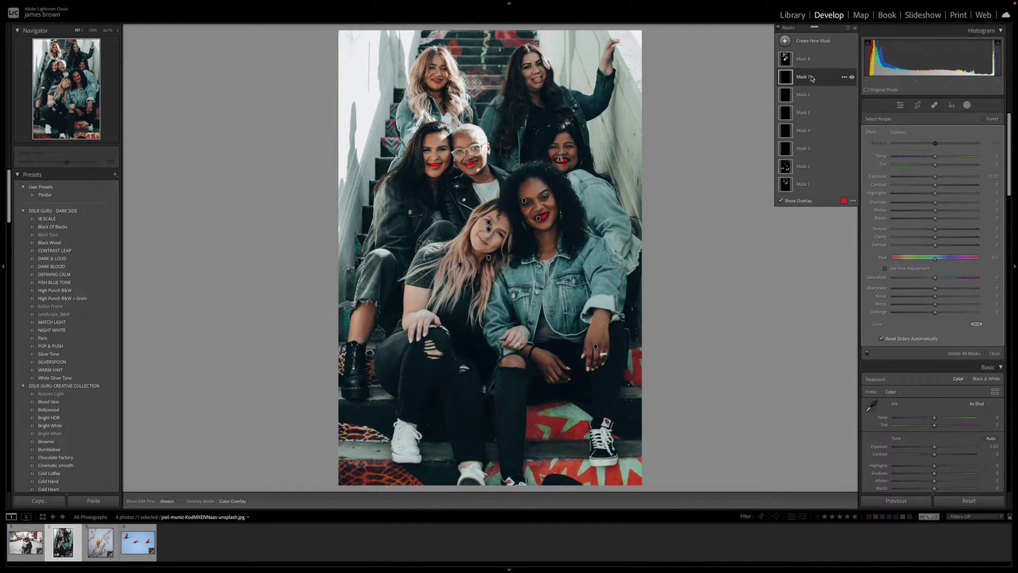
# - Review the overlays of Mask 6 through Mask 2 one after another
pyautogui.click(810, 96)
pyautogui.click(811, 112)
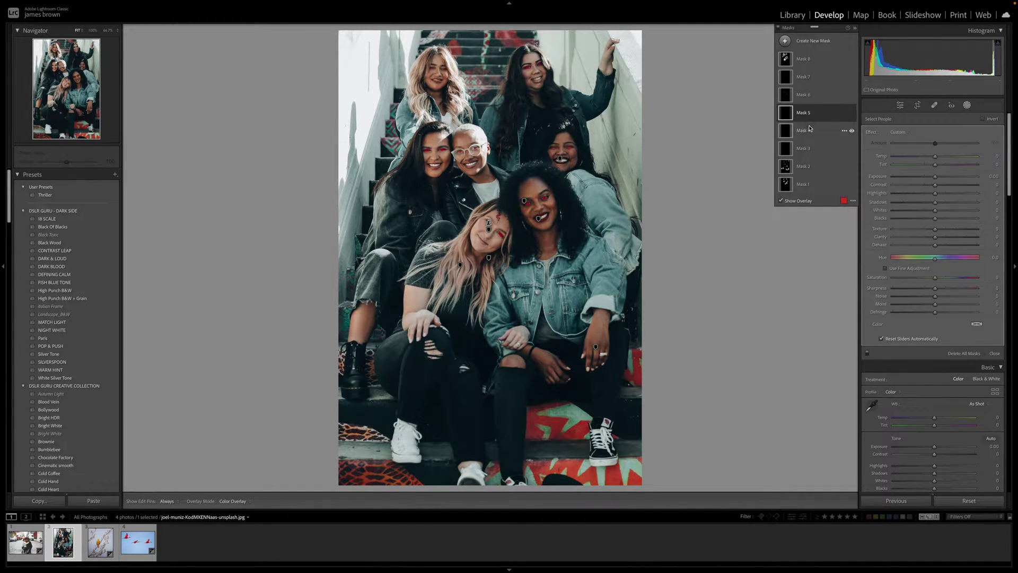
pyautogui.click(810, 131)
pyautogui.click(809, 148)
pyautogui.click(812, 166)
# - Hide the overlay of the face skin mask, Mask 1, and raise its exposure to 0.58
pyautogui.click(805, 185)
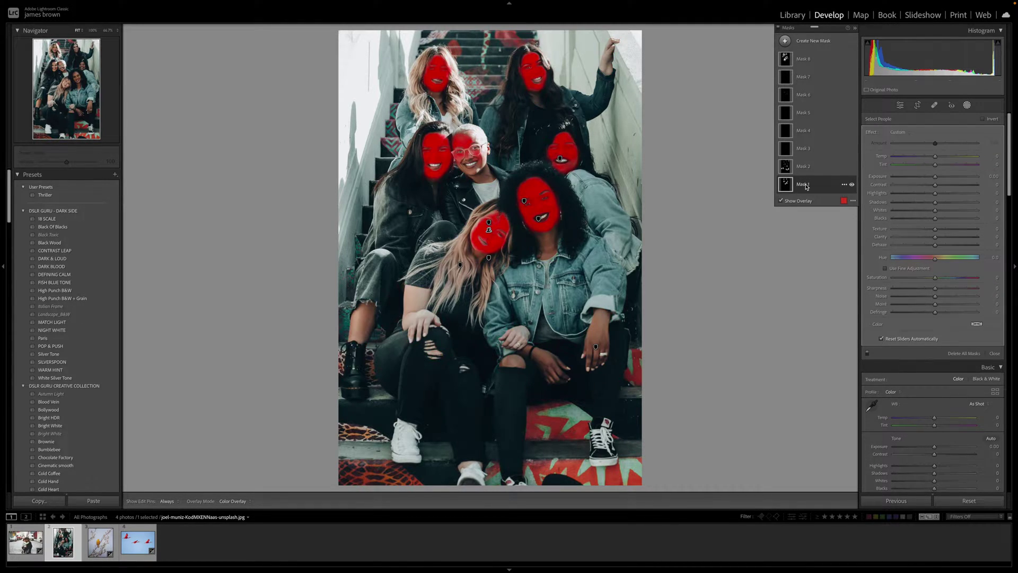
pyautogui.click(780, 201)
pyautogui.moveTo(935, 177); pyautogui.dragTo(941, 179)
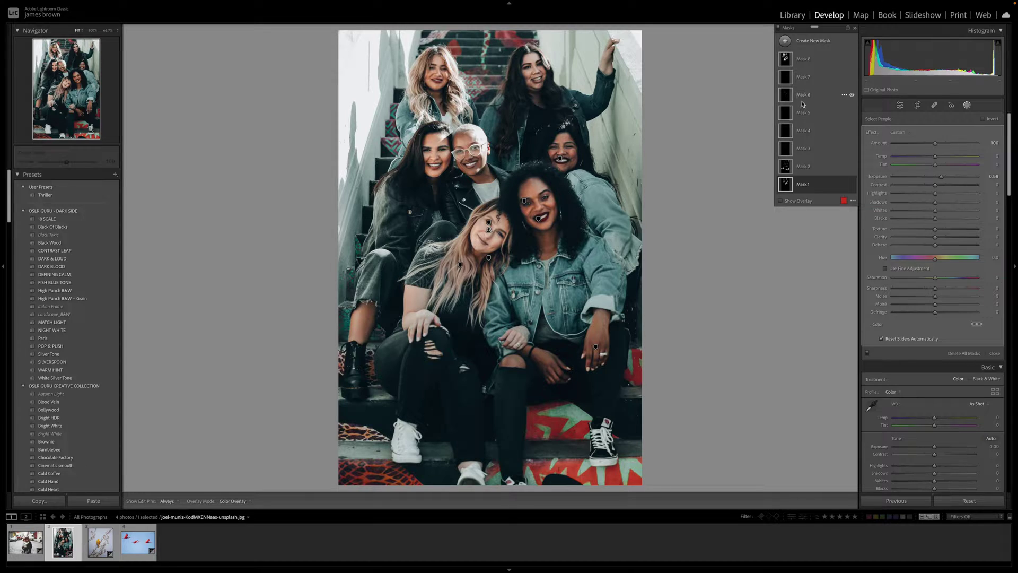
# - Hide the overlay of the hair mask, Mask 8, and set its highlights to 31 and texture to 61
pyautogui.click(800, 59)
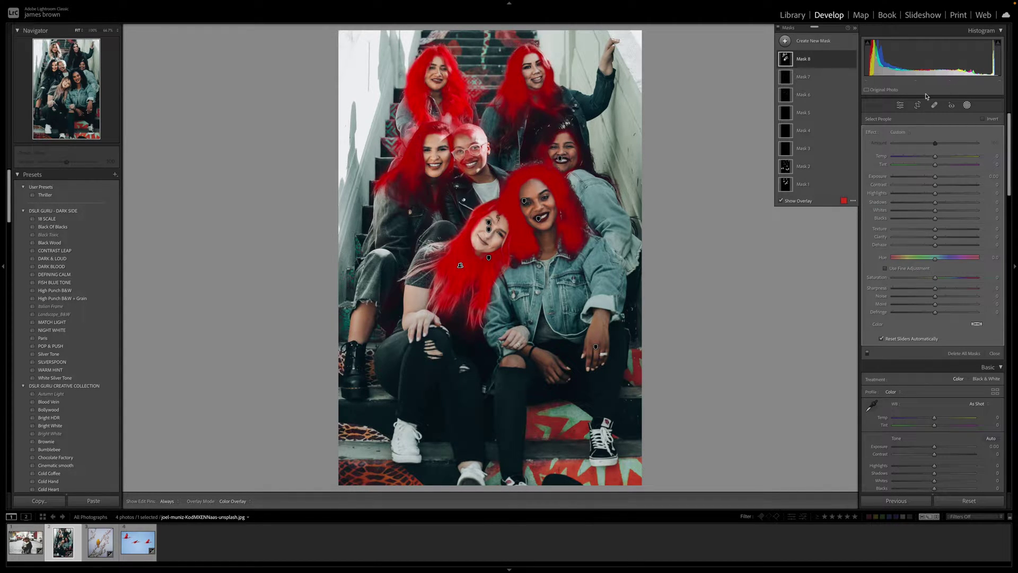
pyautogui.click(790, 201)
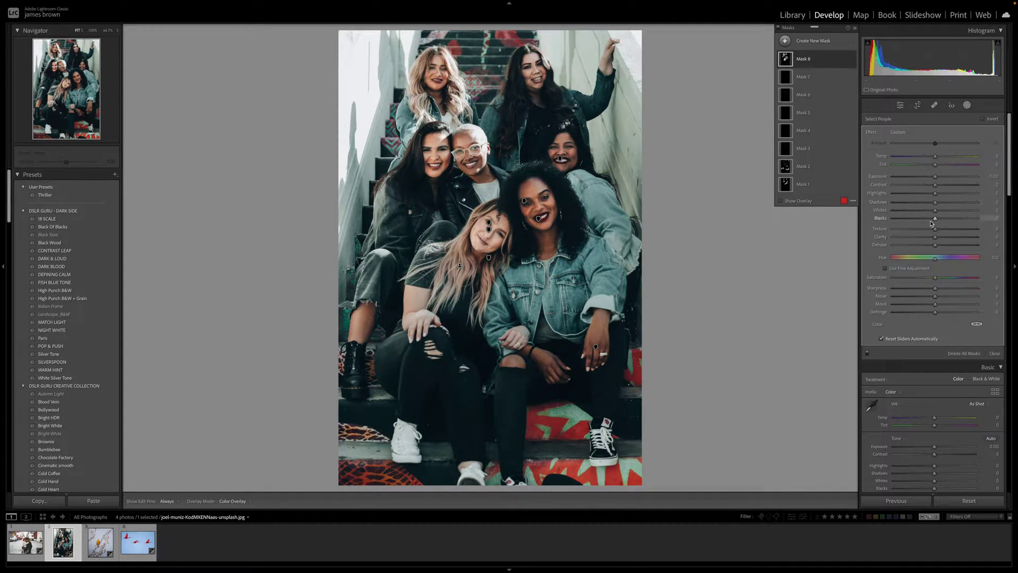
pyautogui.moveTo(935, 193)
pyautogui.mouseDown()
pyautogui.moveTo(953, 195)
pyautogui.moveTo(922, 194)
pyautogui.moveTo(948, 192)
pyautogui.mouseUp()
pyautogui.moveTo(943, 229); pyautogui.dragTo(950, 229)
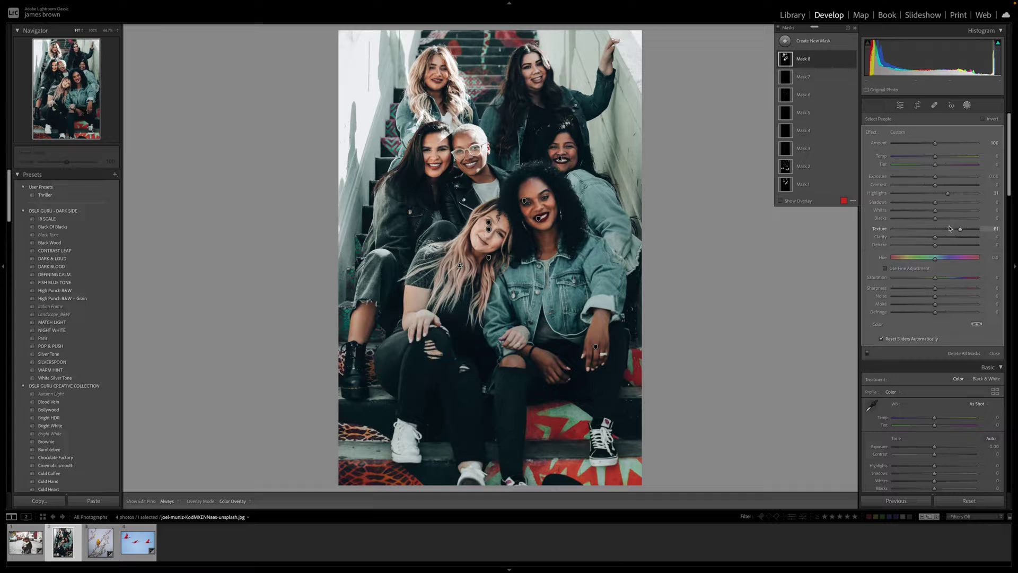
# - Examine the overlays of Mask 7 through Mask 2 to see which features each one covers
pyautogui.click(803, 78)
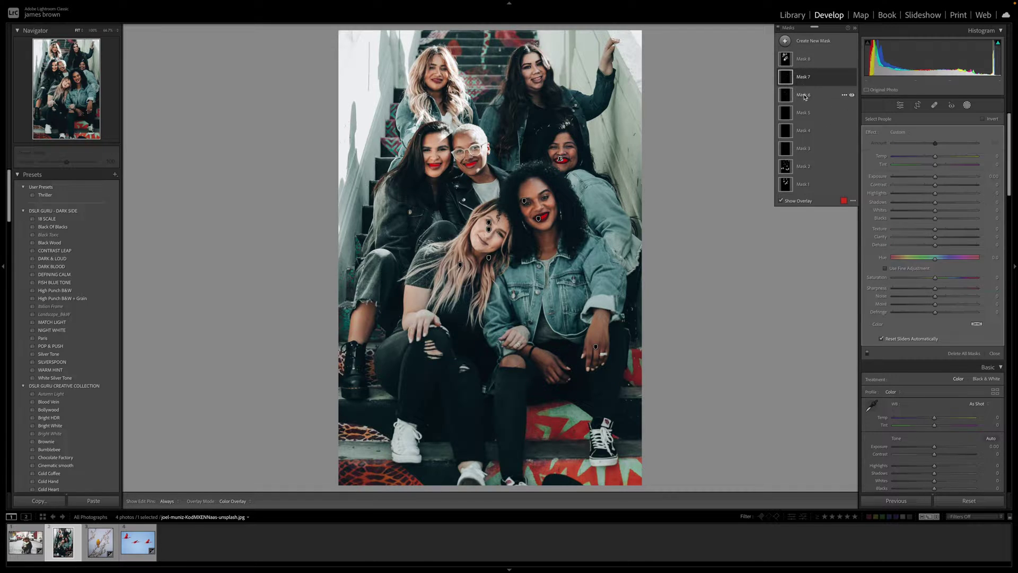
pyautogui.click(803, 95)
pyautogui.click(803, 114)
pyautogui.click(803, 129)
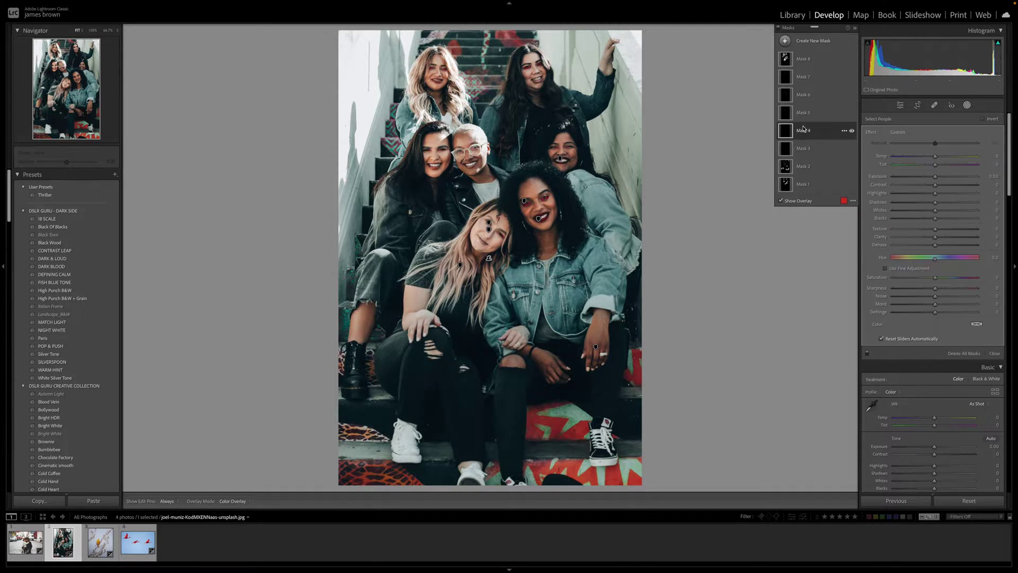
pyautogui.click(804, 148)
pyautogui.click(810, 164)
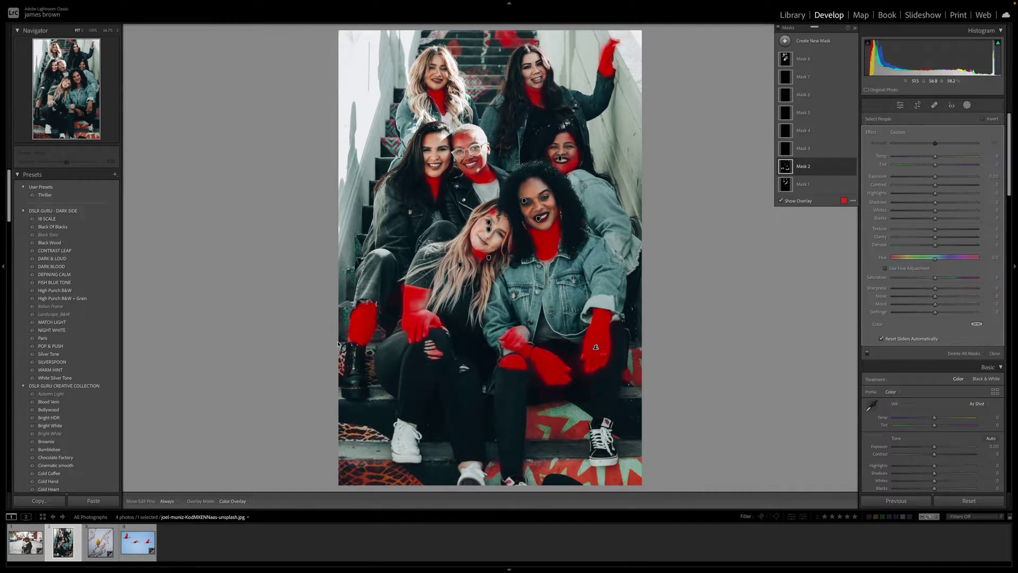
# - Mask the background of the photo with three red birds, change the overlay color to green and turn the overlay off
pyautogui.click(127, 545)
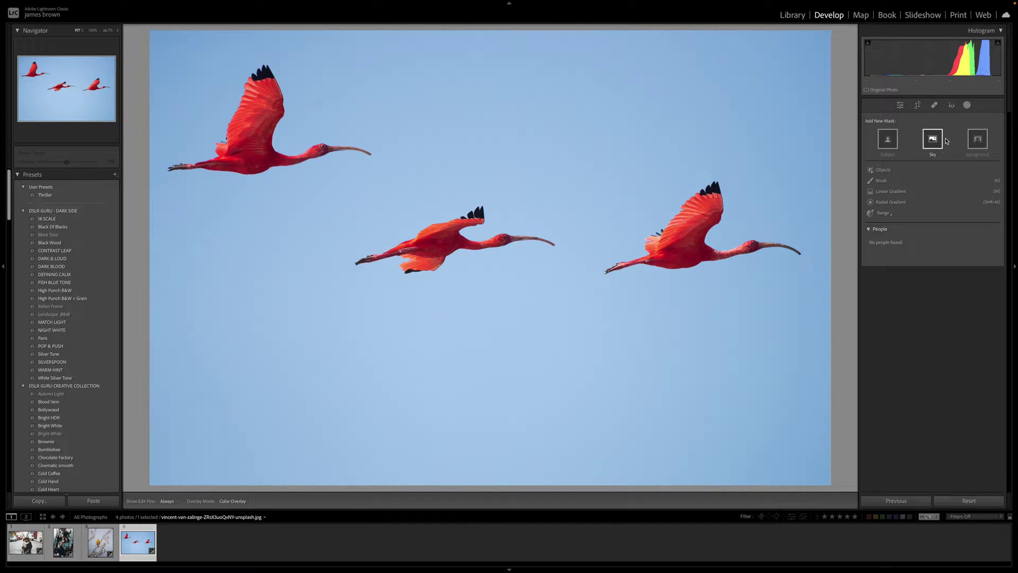
pyautogui.click(978, 141)
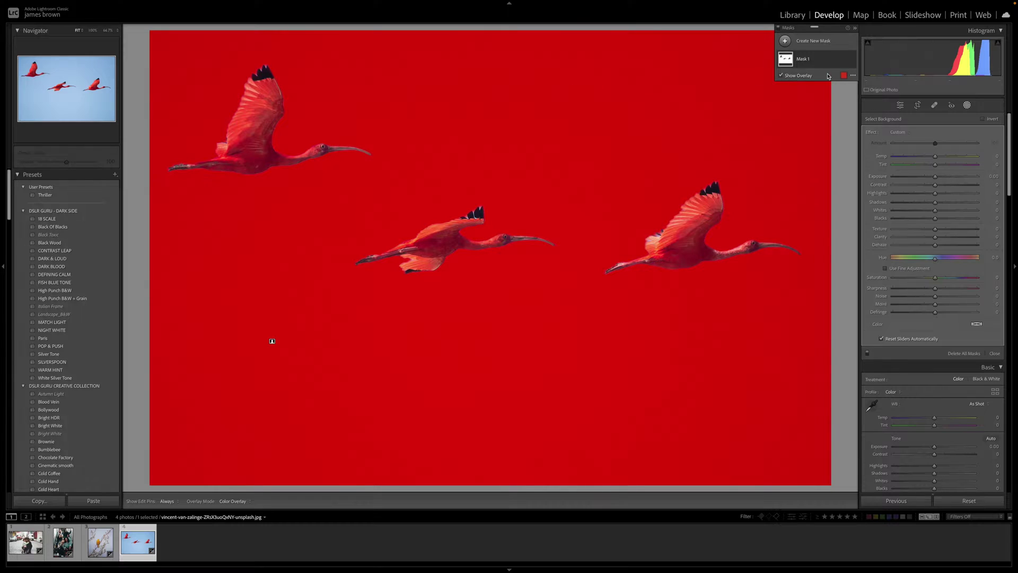
pyautogui.click(844, 77)
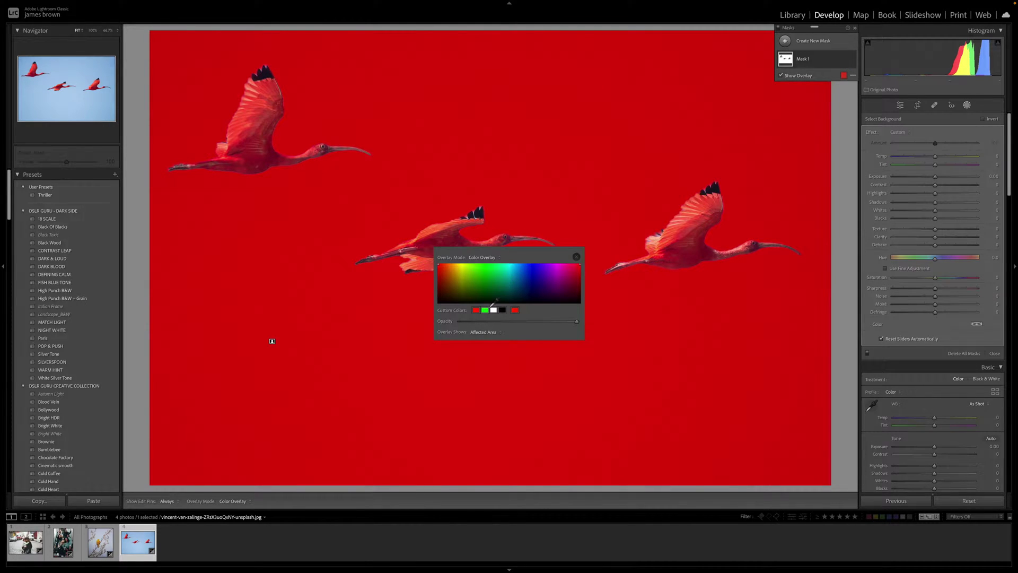
pyautogui.click(485, 310)
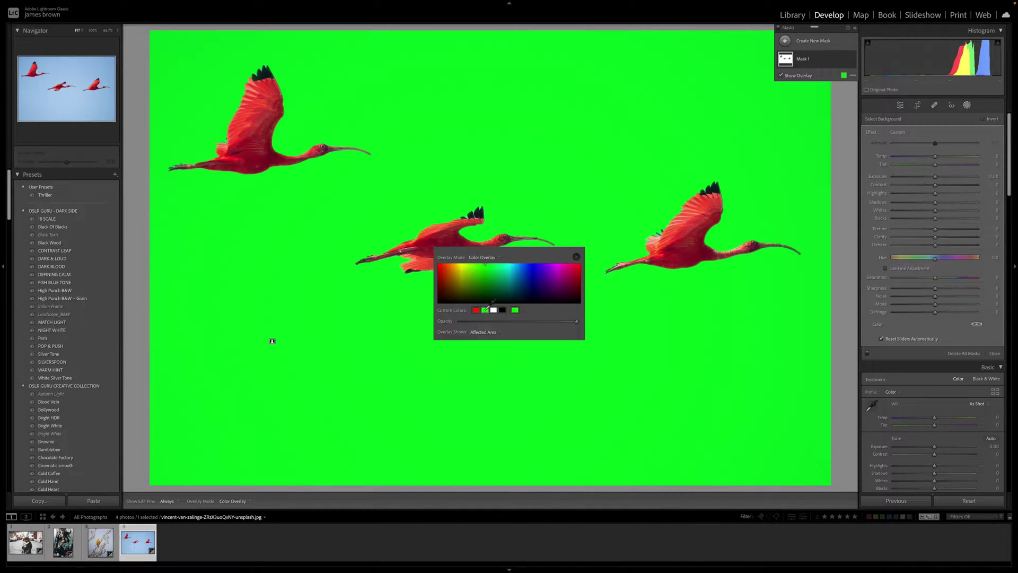
pyautogui.click(576, 258)
pyautogui.click(783, 77)
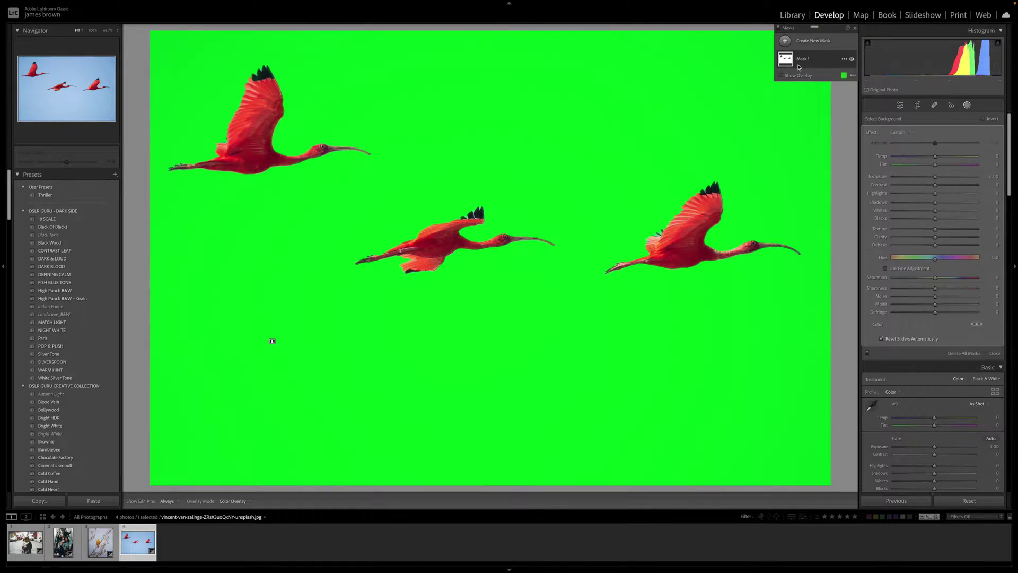
# - Delete the background mask from the bird photo
pyautogui.click(803, 62)
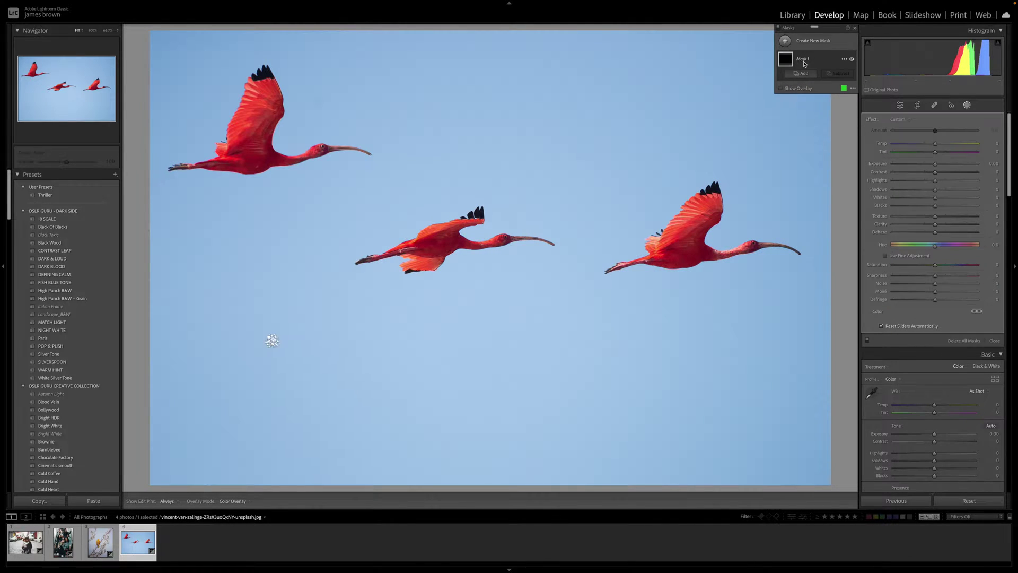
pyautogui.click(817, 65)
pyautogui.press('Delete')
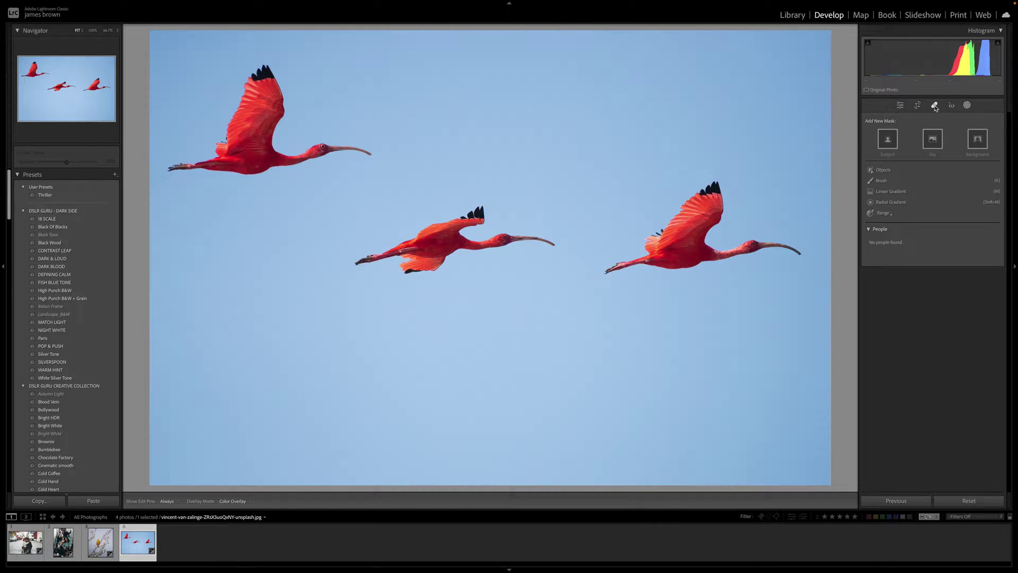
# - Erase the rightmost bird from the sky with the healing tool's Content-Aware Remove mode
pyautogui.click(934, 105)
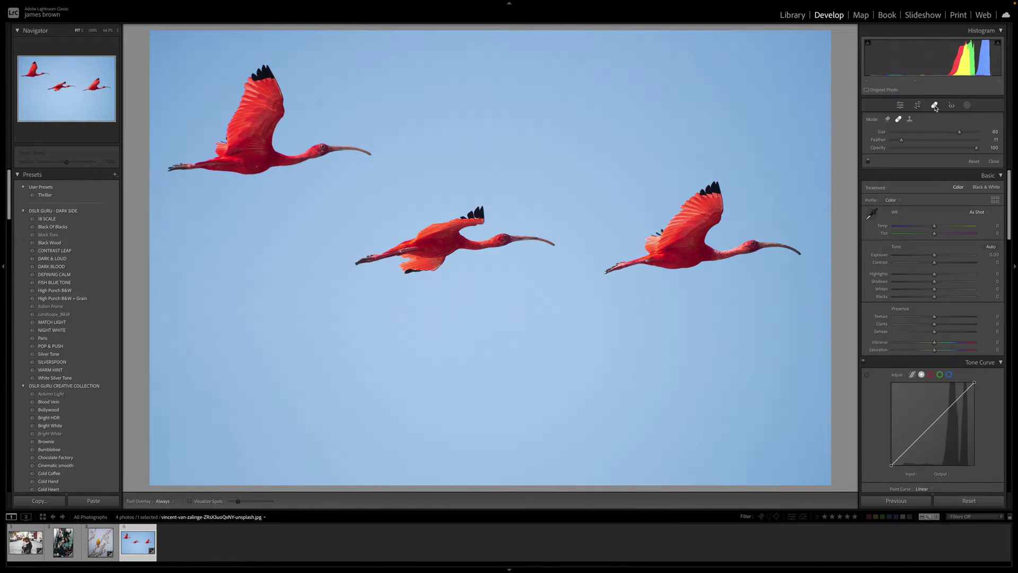
pyautogui.click(887, 119)
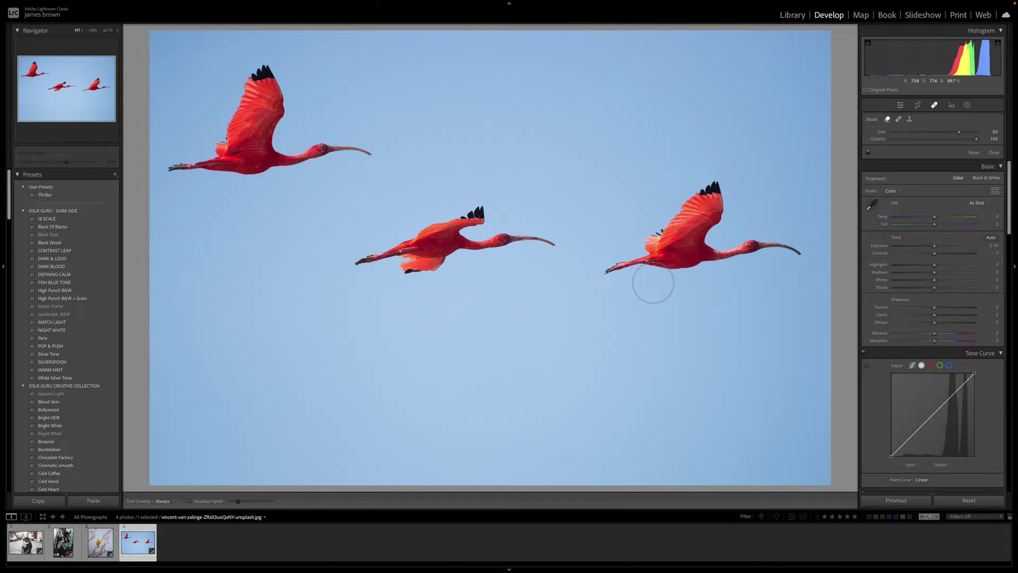
pyautogui.click(665, 255)
pyautogui.moveTo(665, 255)
pyautogui.mouseDown()
pyautogui.moveTo(609, 271)
pyautogui.moveTo(637, 264)
pyautogui.moveTo(657, 240)
pyautogui.moveTo(666, 266)
pyautogui.moveTo(679, 253)
pyautogui.moveTo(670, 233)
pyautogui.moveTo(718, 185)
pyautogui.moveTo(698, 230)
pyautogui.moveTo(698, 262)
pyautogui.moveTo(745, 246)
pyautogui.moveTo(800, 254)
pyautogui.moveTo(684, 269)
pyautogui.moveTo(674, 217)
pyautogui.mouseUp()
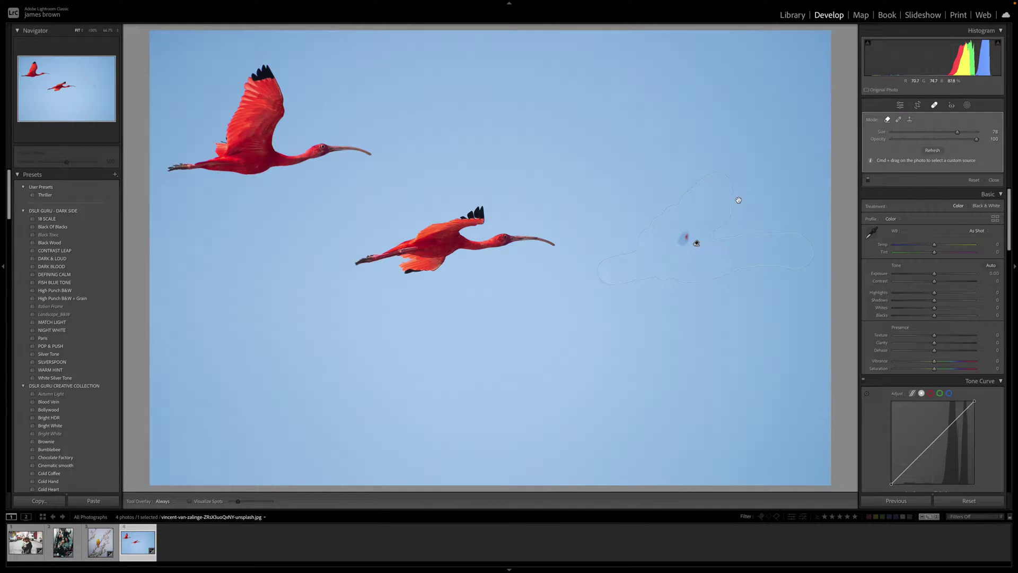
# - Refresh the Content-Aware Remove fill where the rightmost bird was and reduce the brush size to 64
pyautogui.moveTo(976, 139)
pyautogui.mouseDown()
pyautogui.moveTo(921, 141)
pyautogui.moveTo(1002, 140)
pyautogui.mouseUp()
pyautogui.moveTo(959, 134); pyautogui.dragTo(956, 134)
pyautogui.click(936, 152)
pyautogui.click(929, 151)
pyautogui.moveTo(698, 116); pyautogui.dragTo(811, 168)
pyautogui.press('Escape')
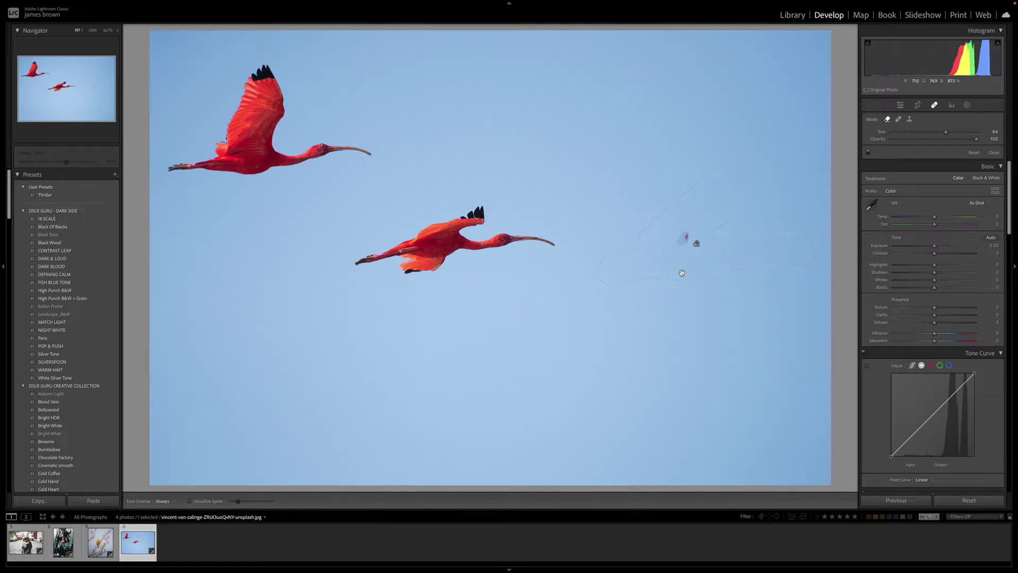
# - Remove the leftover smudge where the rightmost bird was with the size 64 brush and close the healing tool
pyautogui.click(677, 288)
pyautogui.moveTo(678, 271); pyautogui.dragTo(682, 232)
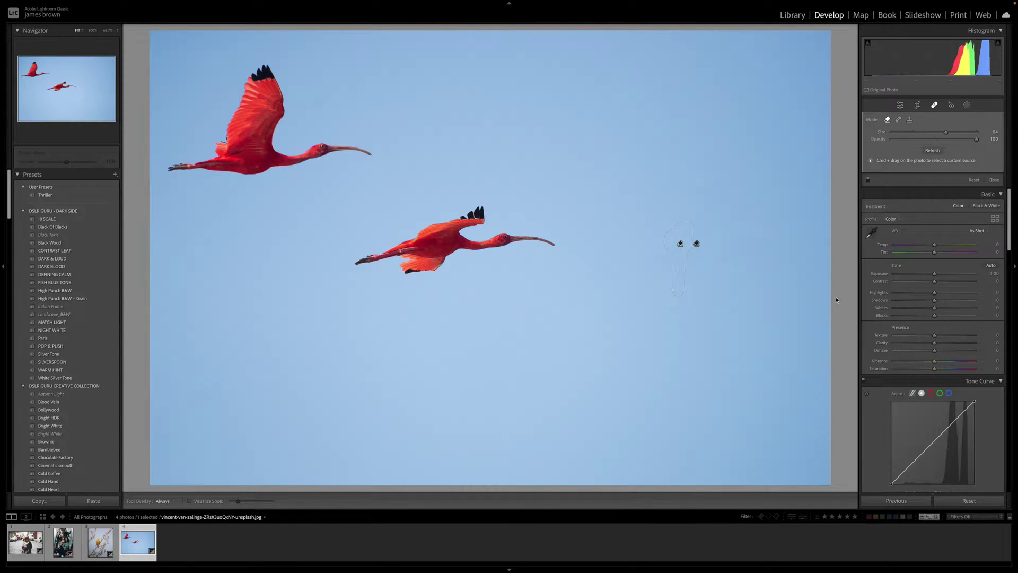
pyautogui.press('q')
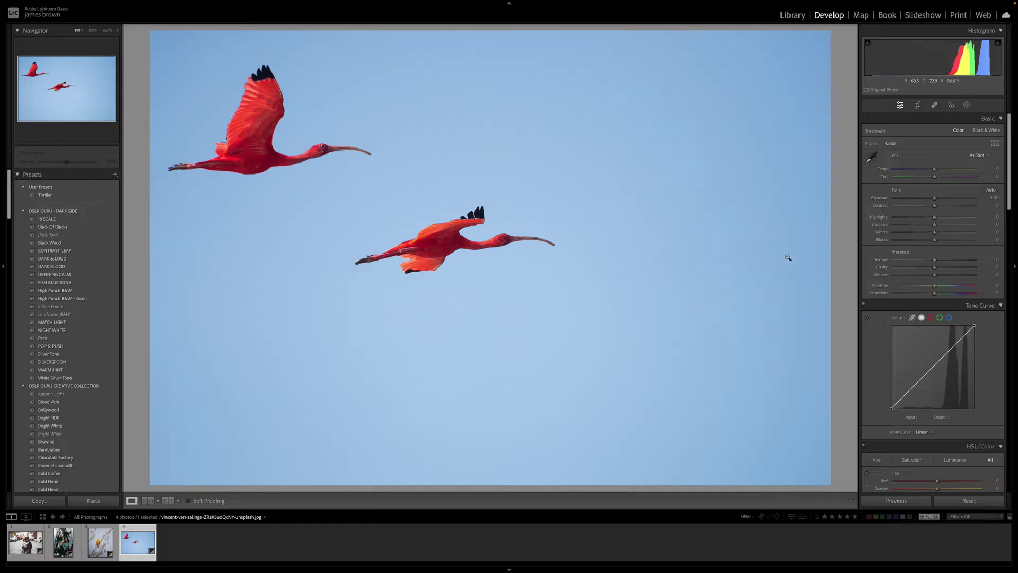
# - Erase the middle bird with the healing tool in Heal mode at brush size 81
pyautogui.click(935, 106)
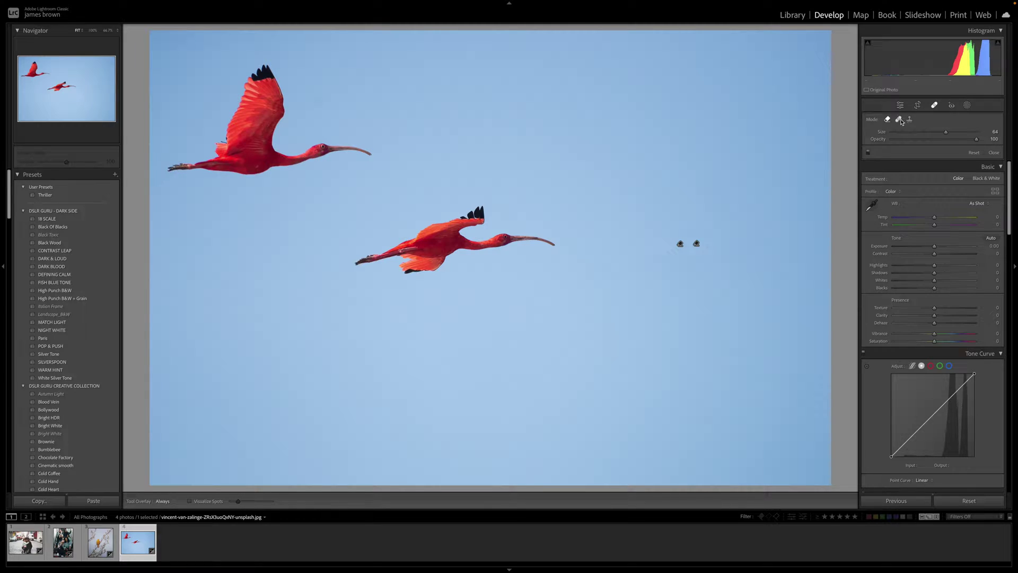
pyautogui.click(898, 120)
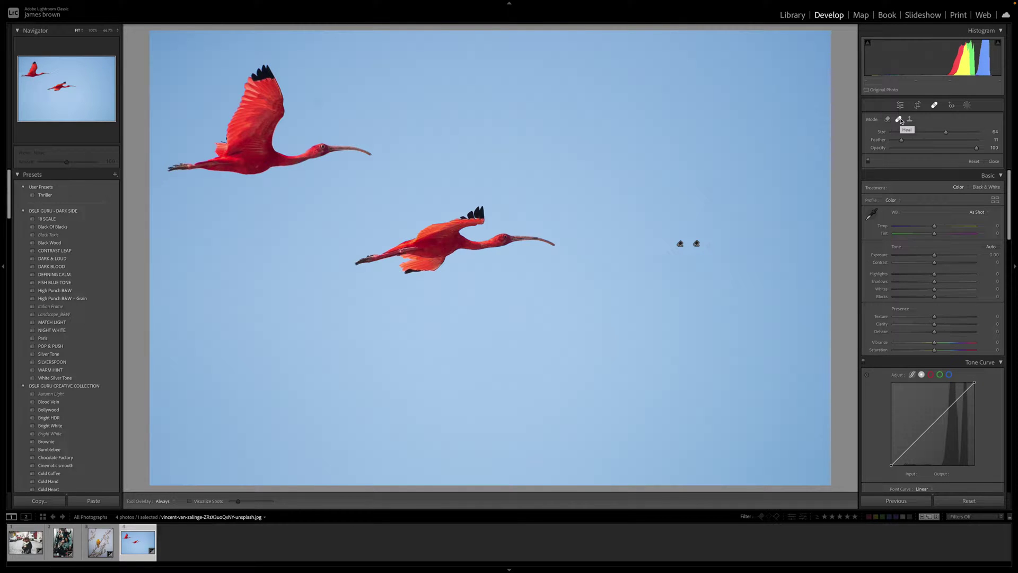
pyautogui.scroll(3, 426, 255)
pyautogui.moveTo(426, 255)
pyautogui.mouseDown()
pyautogui.moveTo(443, 249)
pyautogui.moveTo(424, 273)
pyautogui.mouseUp()
pyautogui.moveTo(364, 260)
pyautogui.mouseDown()
pyautogui.moveTo(482, 206)
pyautogui.moveTo(445, 258)
pyautogui.moveTo(548, 245)
pyautogui.mouseUp()
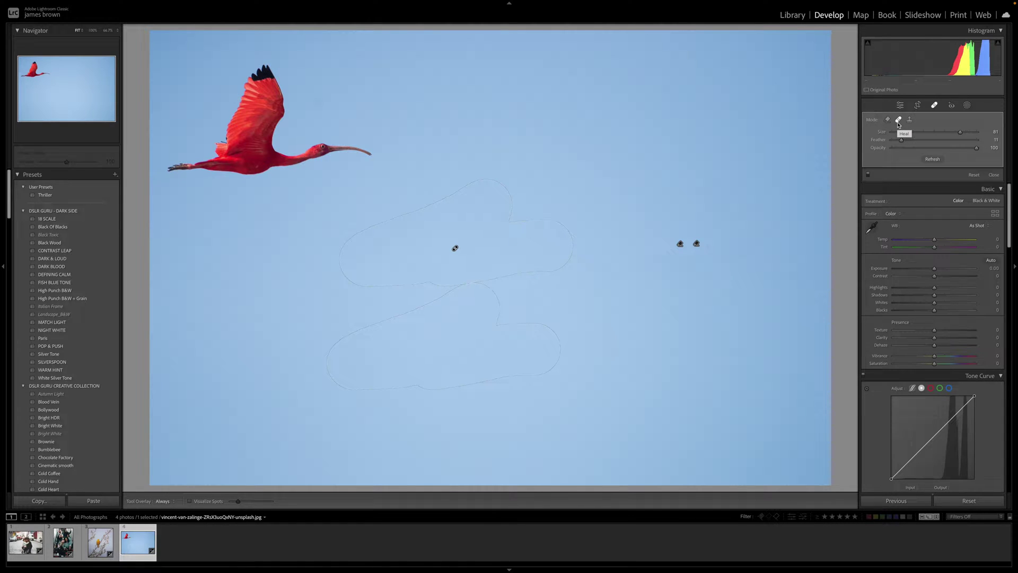
# - Switch the middle bird's spot to Clone mode and clone sky over the remaining upper-left bird
pyautogui.click(910, 120)
pyautogui.press('Escape')
pyautogui.moveTo(264, 86)
pyautogui.mouseDown()
pyautogui.moveTo(253, 113)
pyautogui.moveTo(210, 154)
pyautogui.moveTo(183, 161)
pyautogui.moveTo(362, 151)
pyautogui.mouseUp()
pyautogui.moveTo(362, 151); pyautogui.dragTo(362, 151)
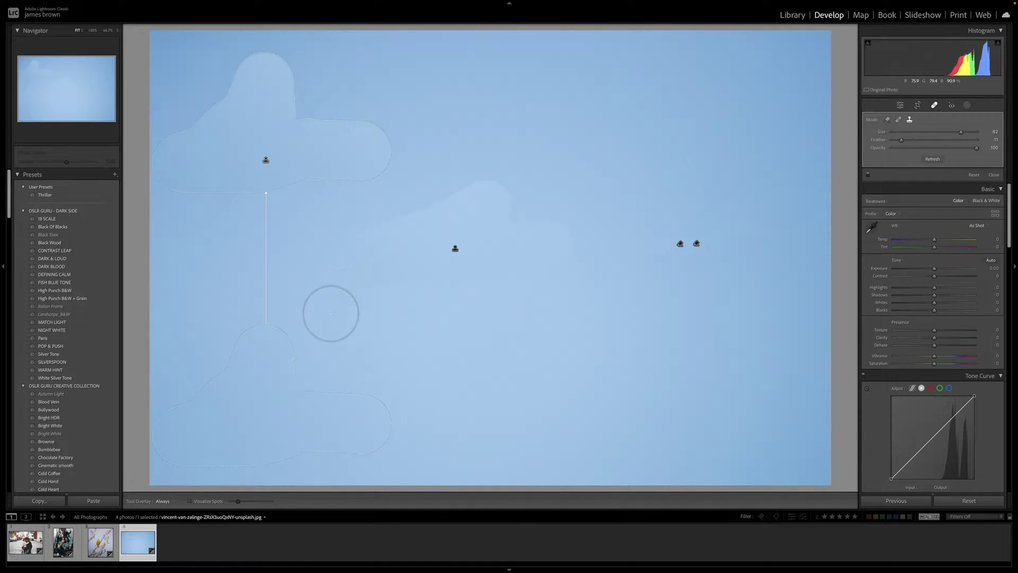
# - Move the upper-left spot's clone source to the sky beside it, raise the feather slightly and close the healing tool
pyautogui.moveTo(275, 359); pyautogui.dragTo(373, 306)
pyautogui.moveTo(475, 208)
pyautogui.mouseDown()
pyautogui.moveTo(541, 55)
pyautogui.moveTo(595, 79)
pyautogui.moveTo(643, 82)
pyautogui.moveTo(471, 77)
pyautogui.moveTo(521, 75)
pyautogui.mouseUp()
pyautogui.press('/')
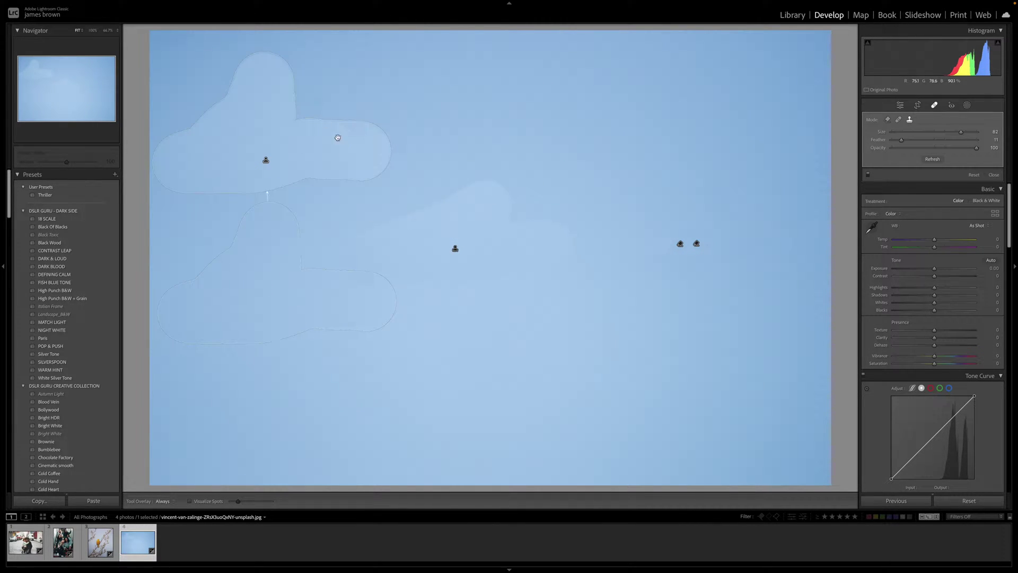
pyautogui.moveTo(902, 141)
pyautogui.mouseDown()
pyautogui.moveTo(889, 142)
pyautogui.moveTo(905, 141)
pyautogui.mouseUp()
pyautogui.moveTo(372, 297); pyautogui.dragTo(505, 142)
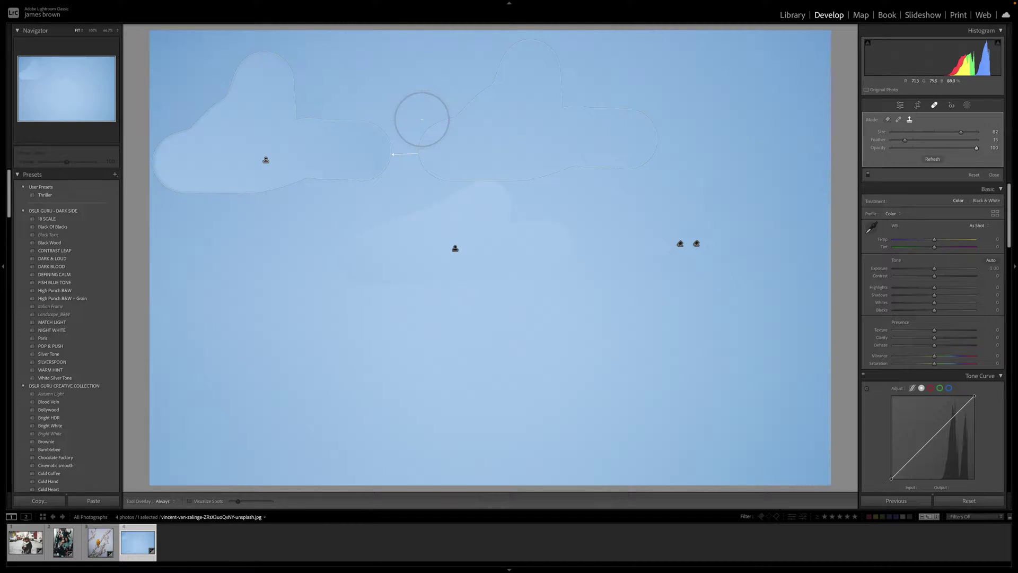
pyautogui.press('Return')
pyautogui.press('q')
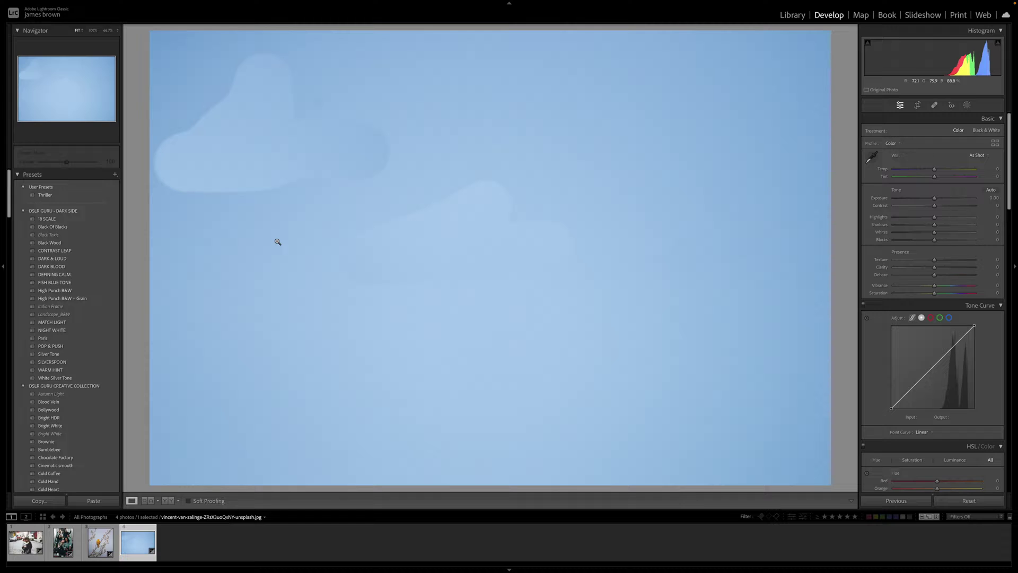
# - Open the photo of the yellow bird and clone plumage over its eye with a size 32 brush
pyautogui.click(98, 541)
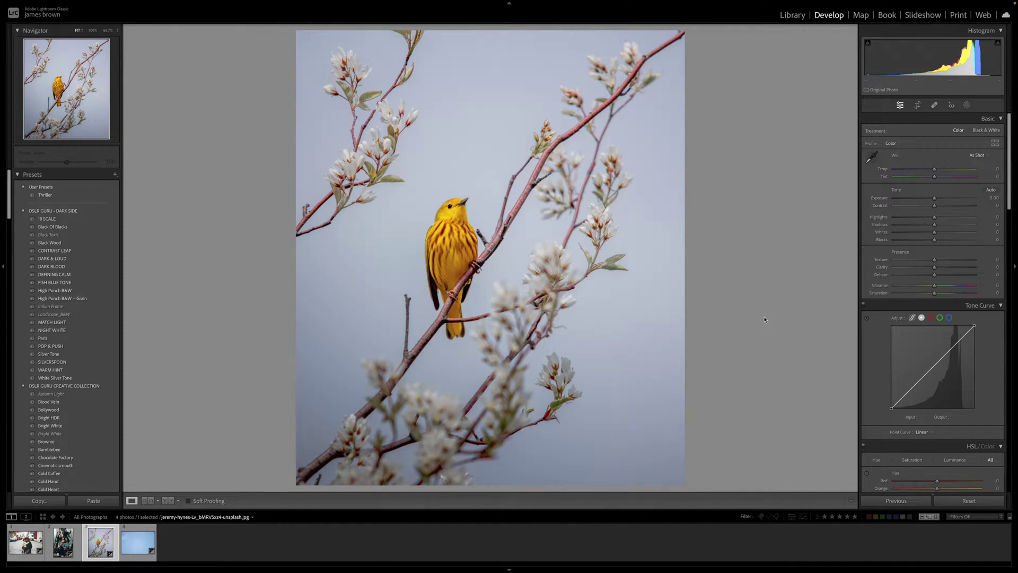
pyautogui.click(459, 233)
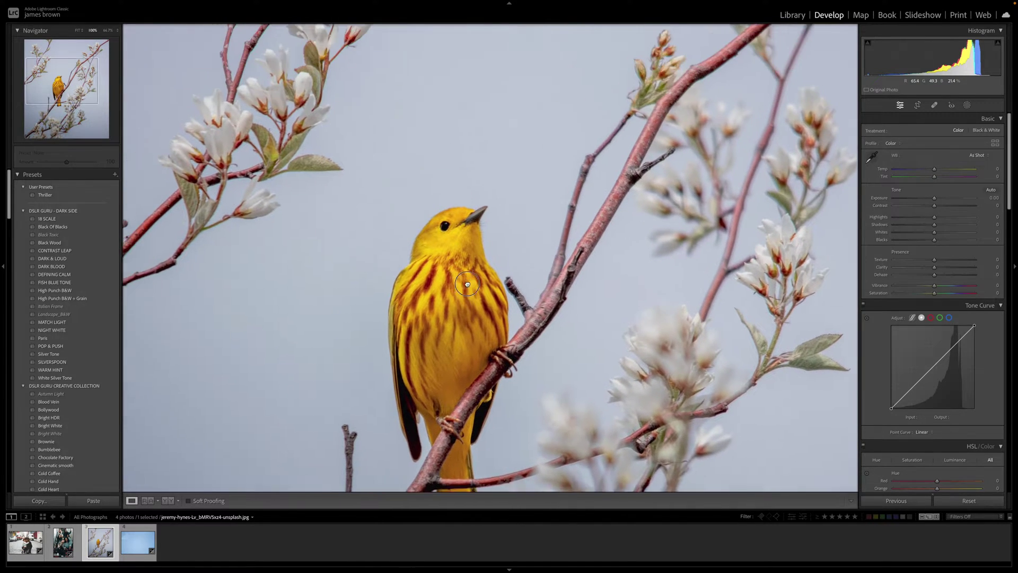
pyautogui.moveTo(467, 285); pyautogui.dragTo(529, 322)
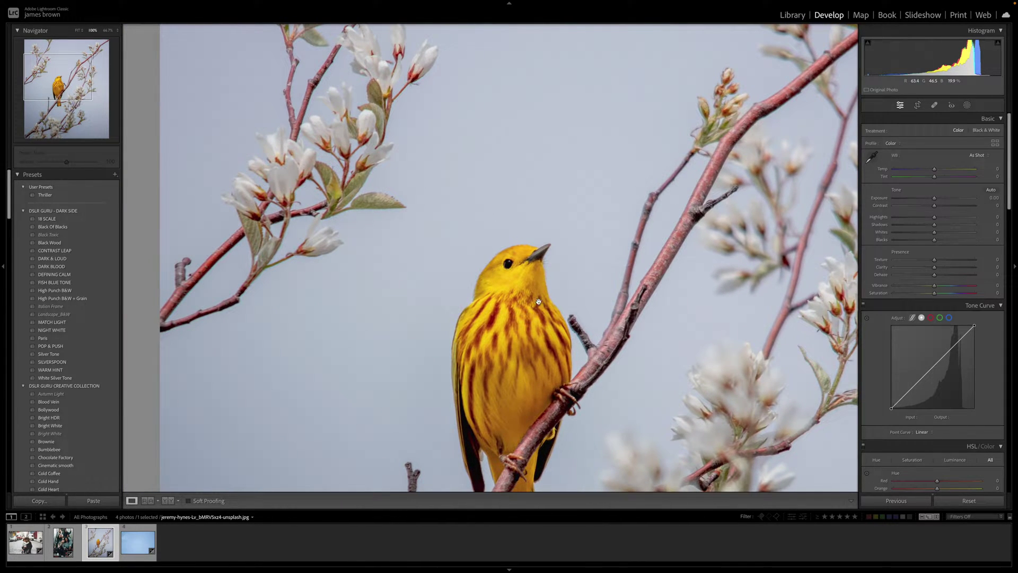
pyautogui.click(936, 107)
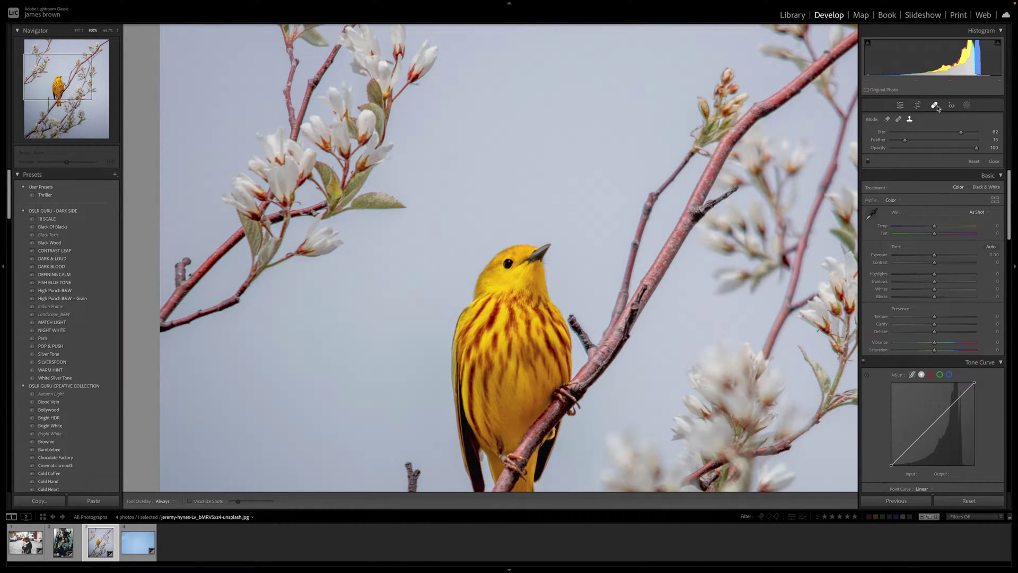
pyautogui.click(910, 120)
pyautogui.press('[')
pyautogui.press('[')
pyautogui.press('[')
pyautogui.press('[')
pyautogui.click(507, 265)
pyautogui.click(507, 265)
pyautogui.press('q')
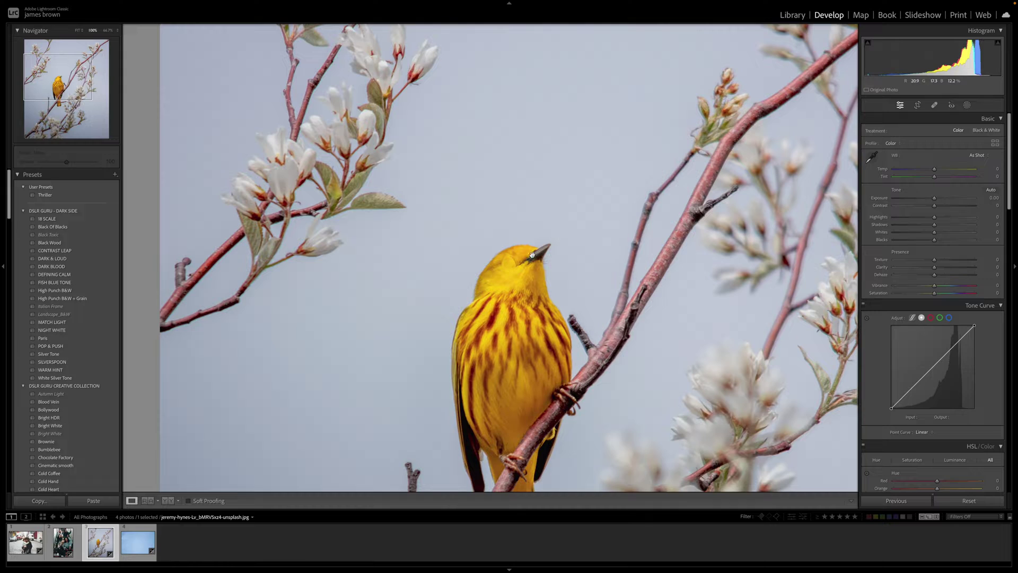
# - Raise the feather of the clone spot over the yellow bird's eye and close the healing tool
pyautogui.click(934, 105)
pyautogui.click(506, 265)
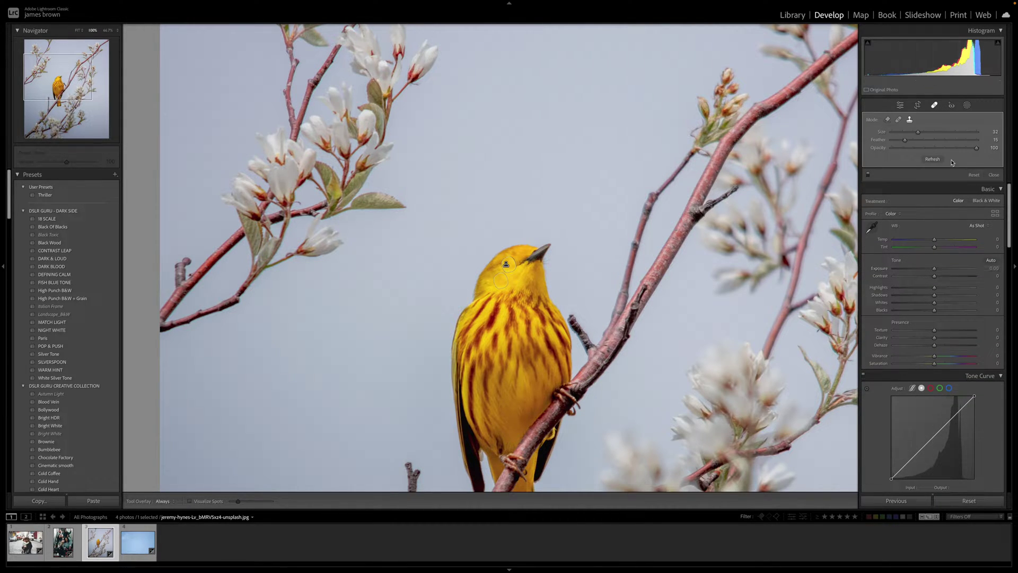
pyautogui.moveTo(905, 141); pyautogui.dragTo(987, 140)
pyautogui.click(993, 175)
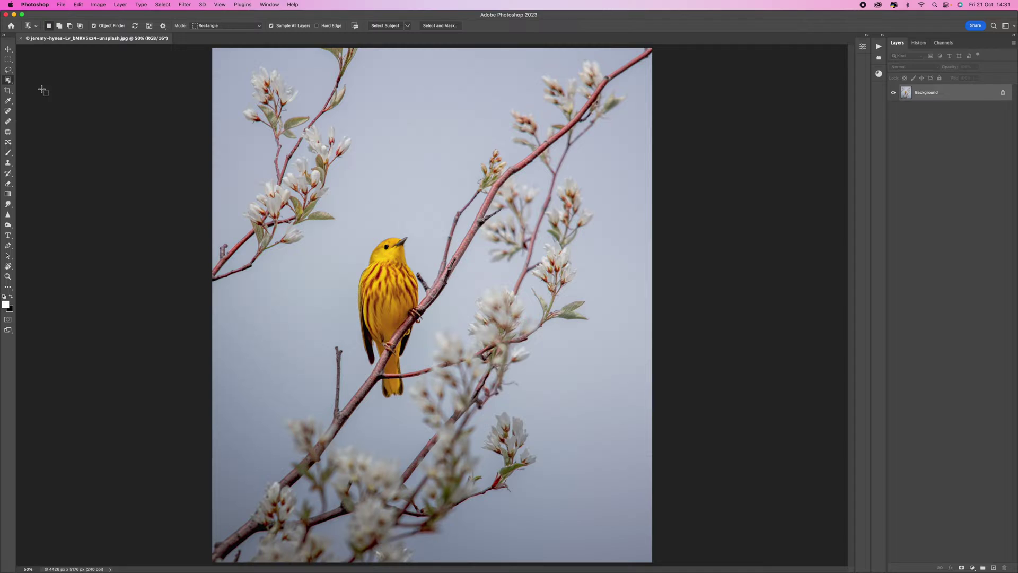
# - Switch to Photoshop and select the blossoming branch in the photo's upper-left corner with the Object Selection tool
pyautogui.rightClick(9, 80)
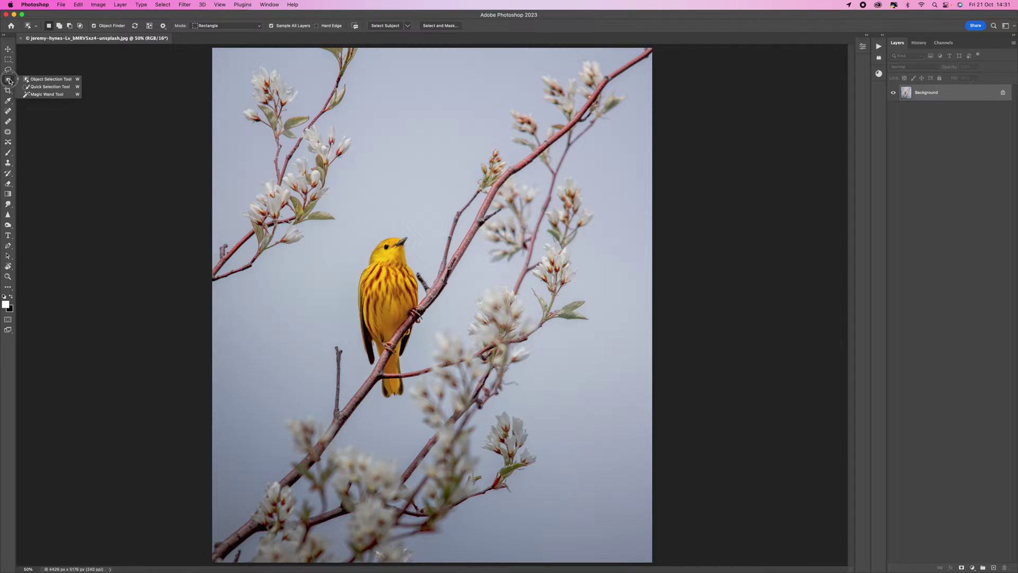
pyautogui.click(51, 80)
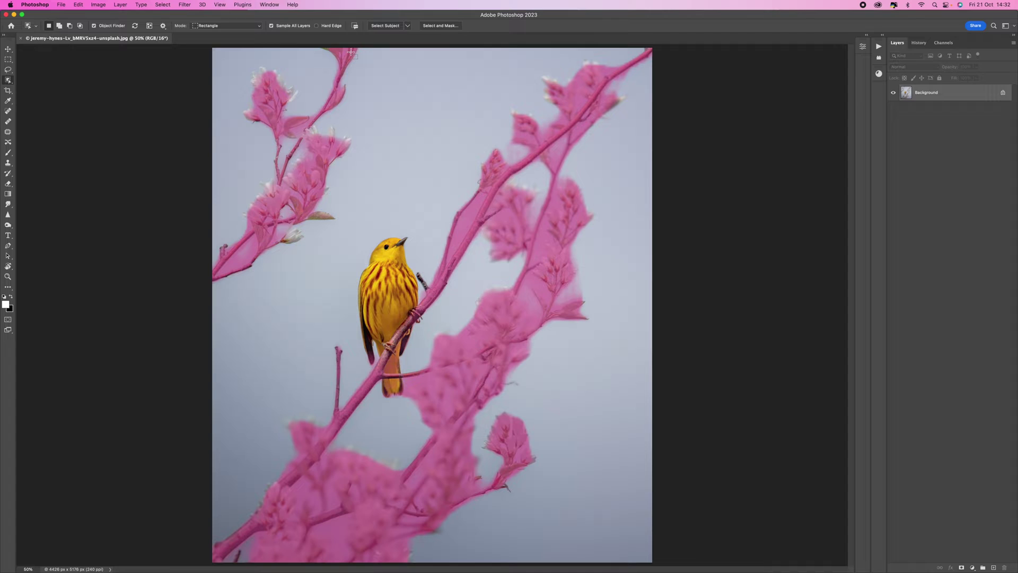
pyautogui.click(343, 67)
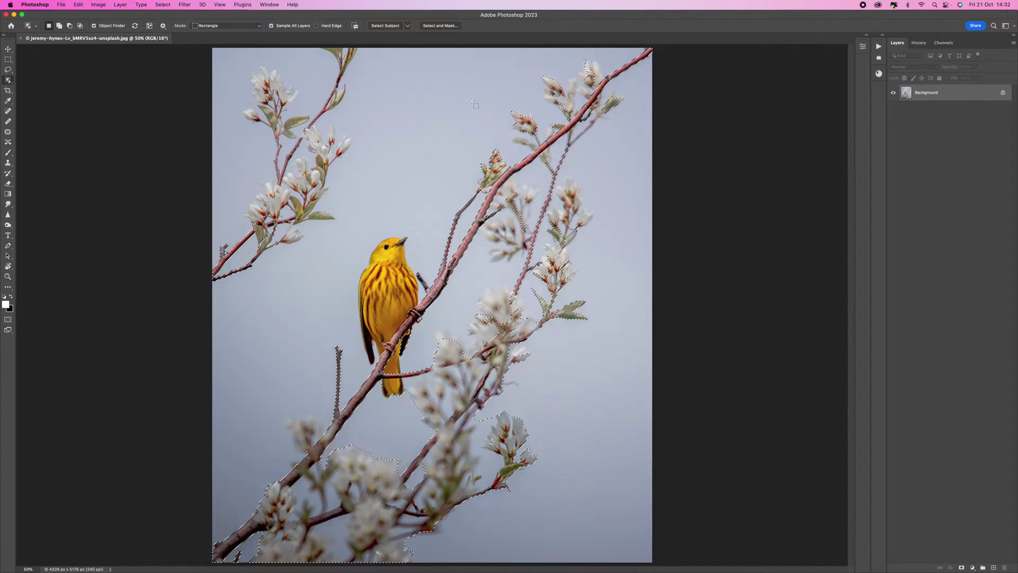
pyautogui.click(408, 150)
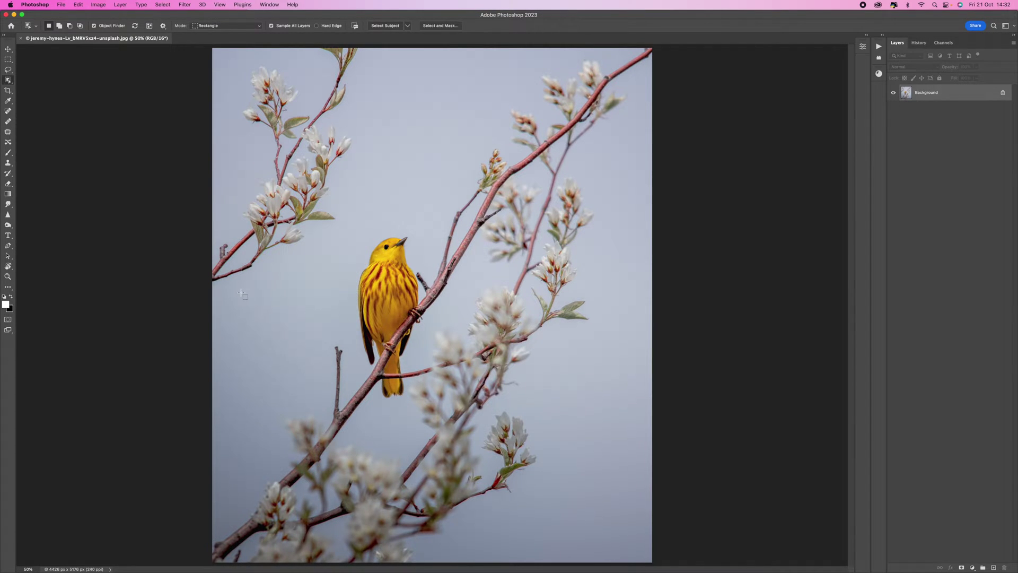
pyautogui.moveTo(213, 307); pyautogui.dragTo(357, 25)
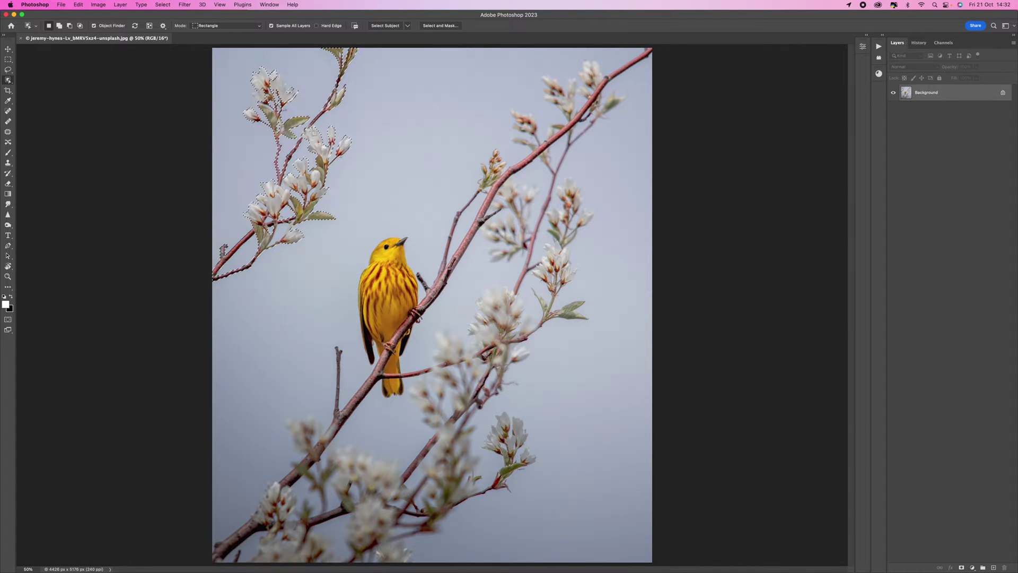
# - Try removing the selected branch with Delete and Fill Selection and undo the fill
pyautogui.press('shift')
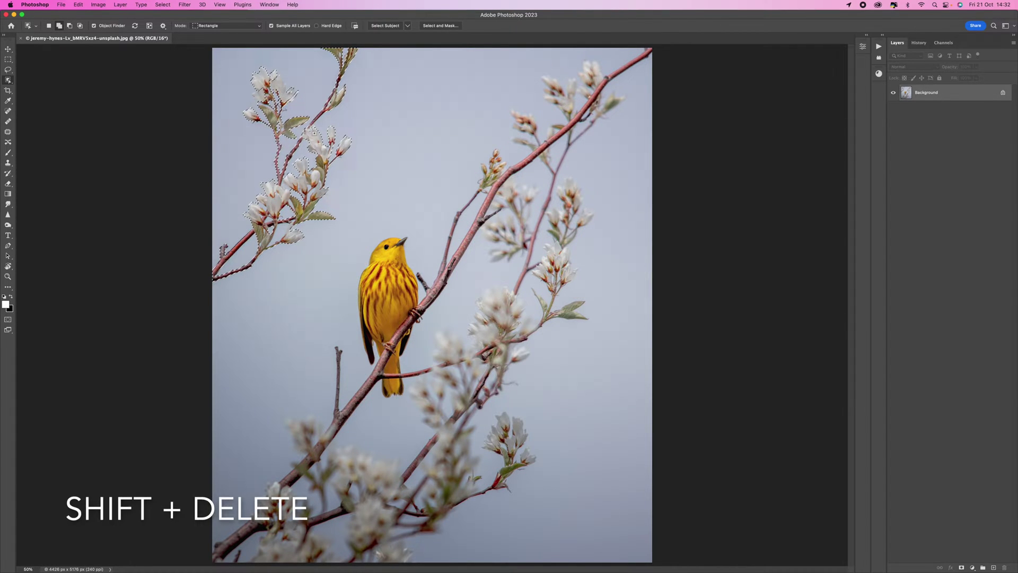
pyautogui.hotkey('shift', 'Delete')
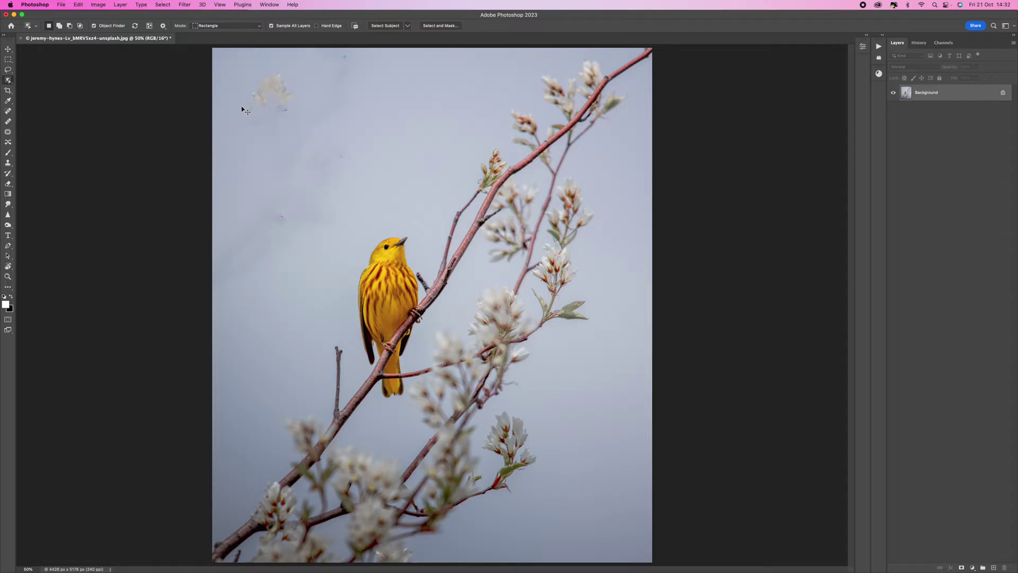
pyautogui.press('super+z')
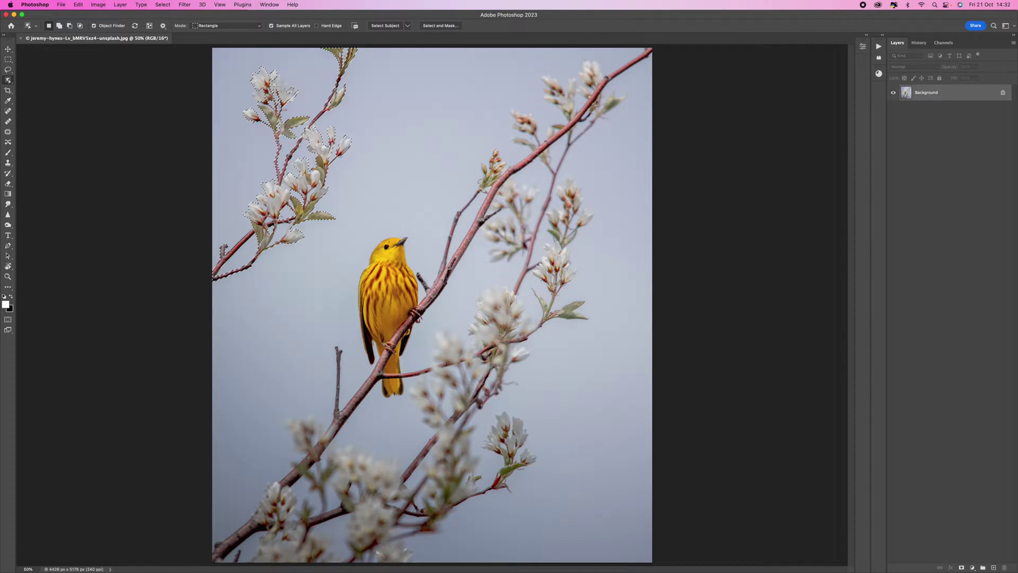
pyautogui.rightClick(274, 93)
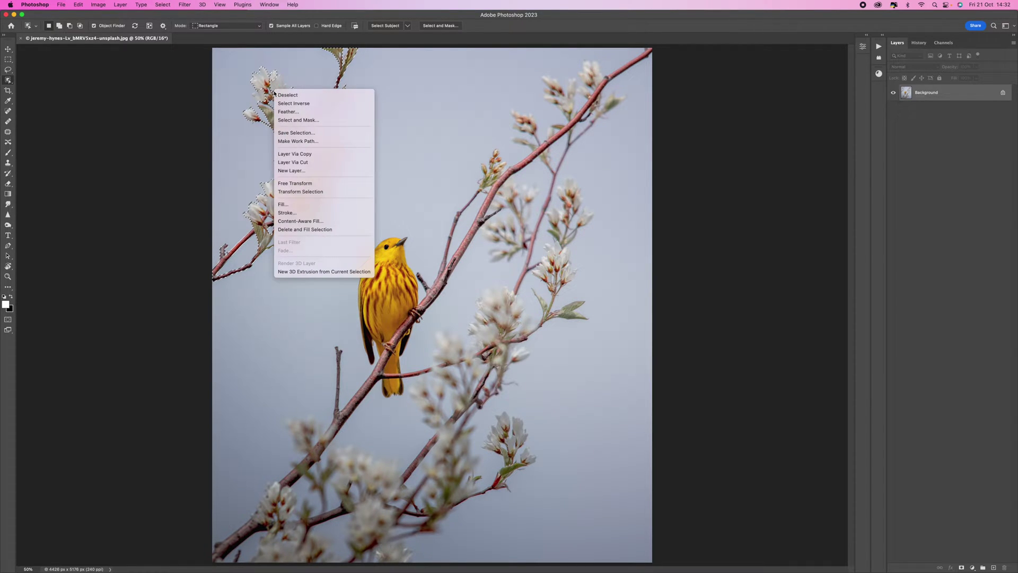
pyautogui.click(344, 230)
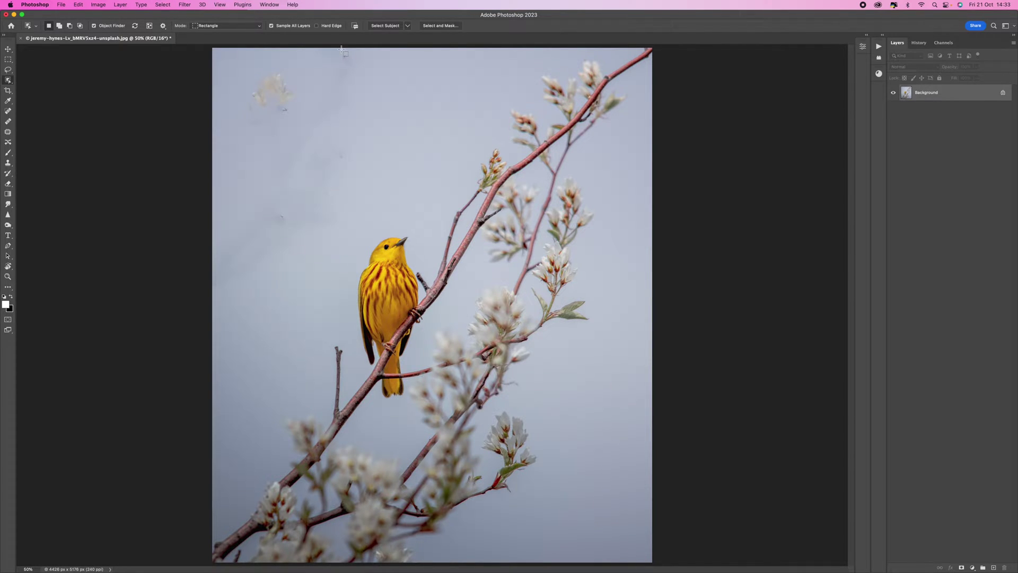
pyautogui.press('super+z')
# - Try Content-Aware Fill on the selected branch, painting the rest of the photo out of the sampling area
pyautogui.rightClick(281, 96)
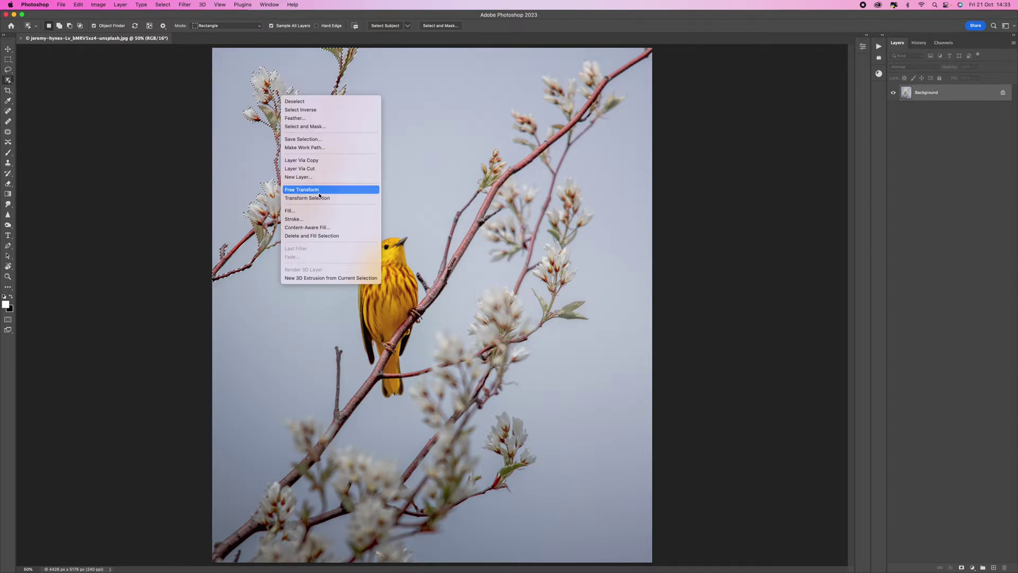
pyautogui.click(321, 227)
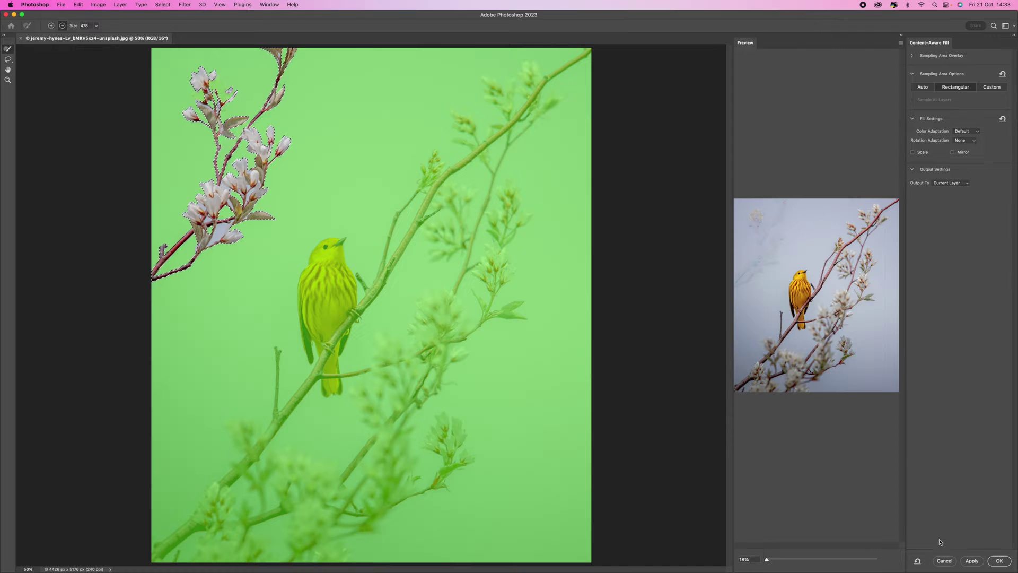
pyautogui.moveTo(303, 133)
pyautogui.mouseDown()
pyautogui.moveTo(325, 51)
pyautogui.moveTo(273, 267)
pyautogui.mouseUp()
pyautogui.moveTo(239, 310)
pyautogui.mouseDown()
pyautogui.moveTo(334, 223)
pyautogui.moveTo(334, 233)
pyautogui.mouseUp()
pyautogui.press(']')
pyautogui.press(']')
pyautogui.press(']')
pyautogui.press(']')
pyautogui.press(']')
pyautogui.press(']')
pyautogui.moveTo(338, 193)
pyautogui.mouseDown()
pyautogui.moveTo(371, 85)
pyautogui.moveTo(557, 80)
pyautogui.moveTo(535, 477)
pyautogui.moveTo(430, 569)
pyautogui.moveTo(413, 222)
pyautogui.moveTo(339, 344)
pyautogui.moveTo(207, 397)
pyautogui.moveTo(212, 419)
pyautogui.mouseUp()
pyautogui.moveTo(273, 538)
pyautogui.mouseDown()
pyautogui.moveTo(207, 530)
pyautogui.moveTo(340, 530)
pyautogui.moveTo(250, 525)
pyautogui.mouseUp()
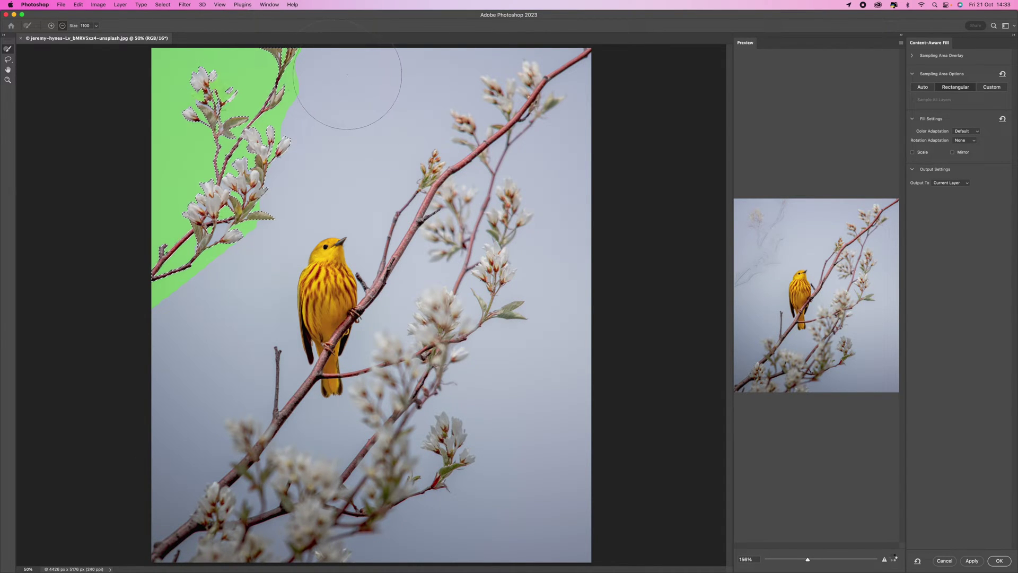
pyautogui.press('Escape')
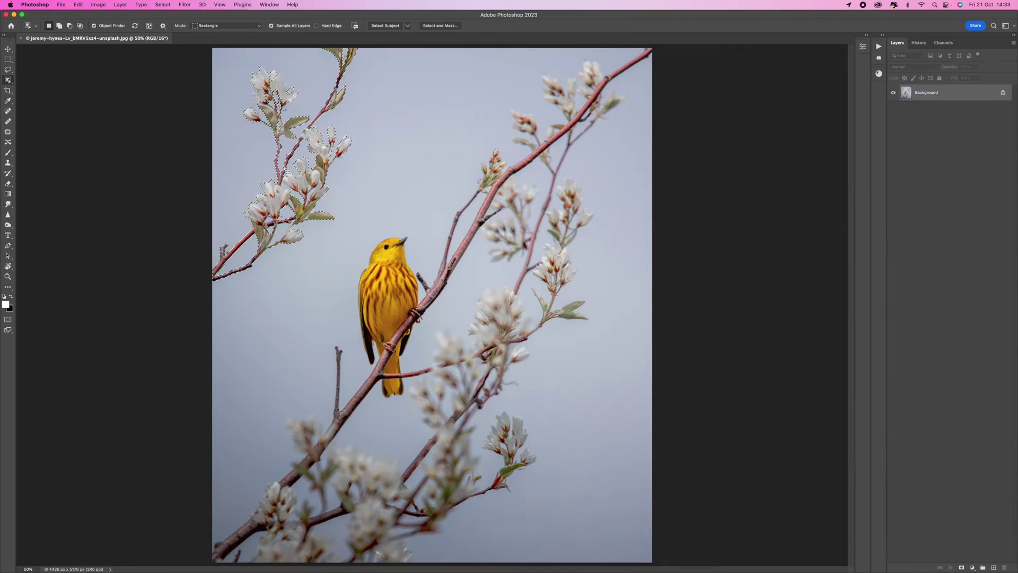
# - Replace the selected upper-left branch with Delete and Fill Selection
pyautogui.rightClick(284, 166)
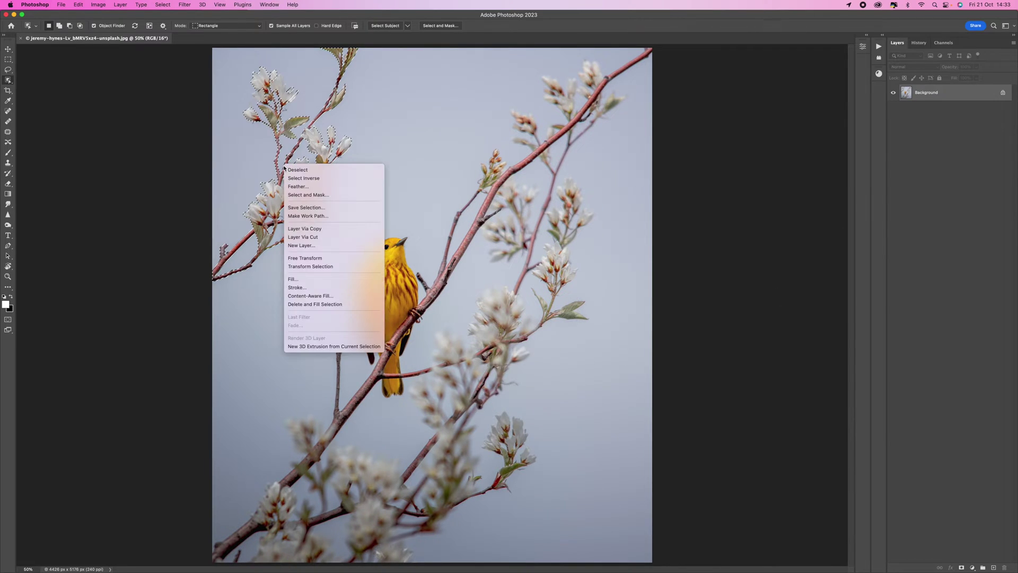
pyautogui.click(344, 305)
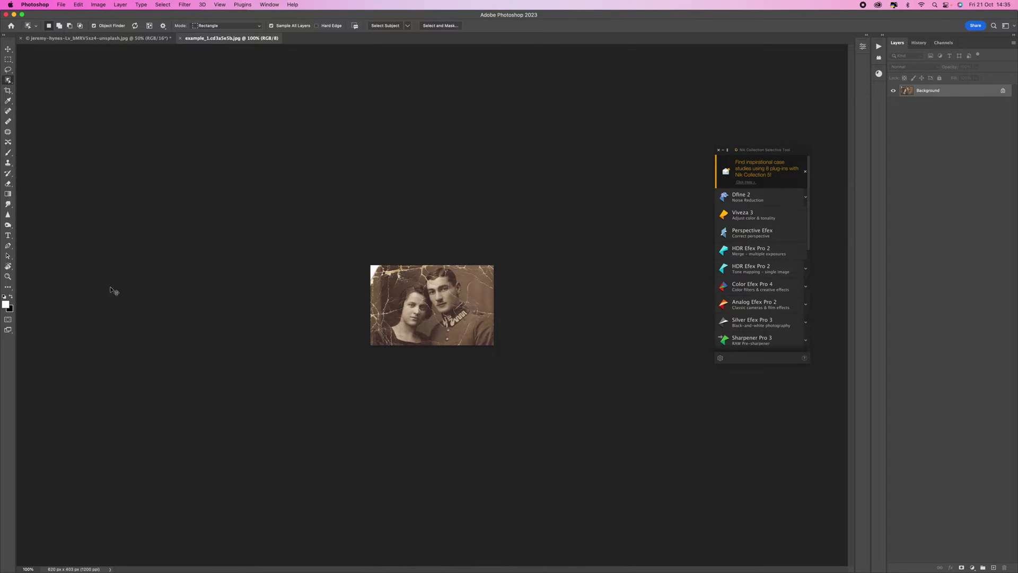
# - Open Neural Filters for the cracked old couple portrait and download the Photo Restoration filter
pyautogui.press('super+equal')
pyautogui.press('super+equal')
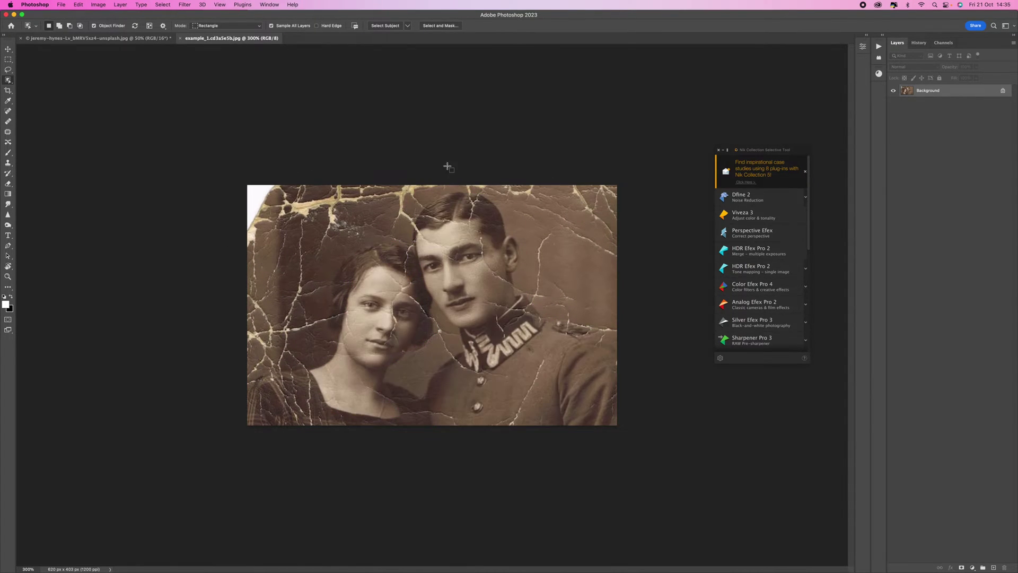
pyautogui.click(185, 5)
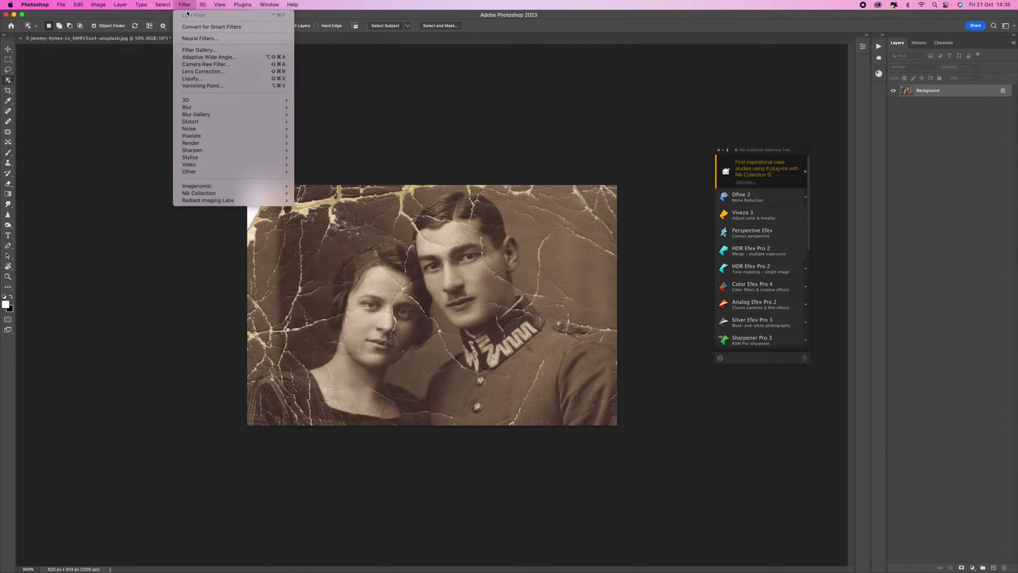
pyautogui.click(199, 38)
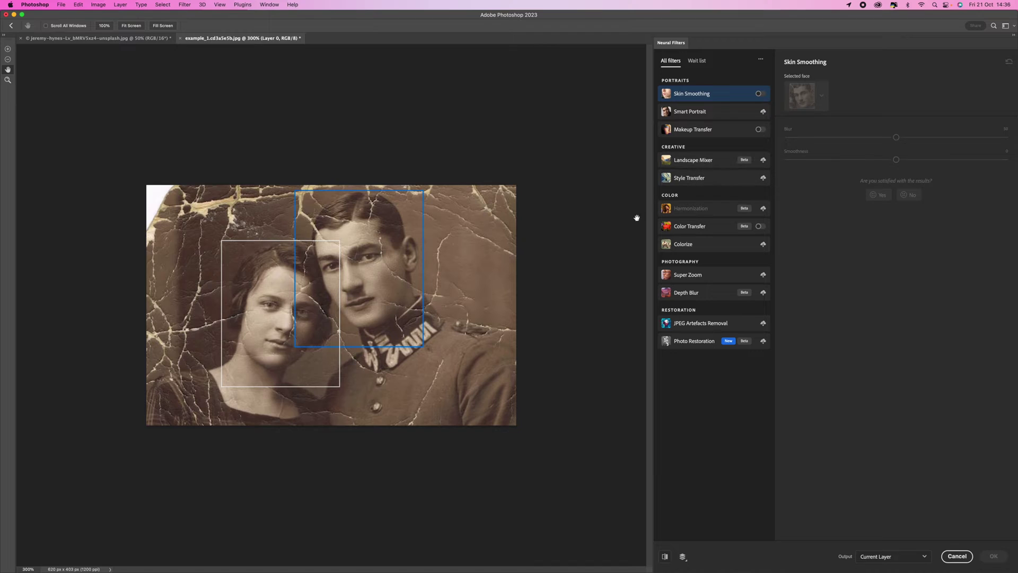
pyautogui.click(726, 342)
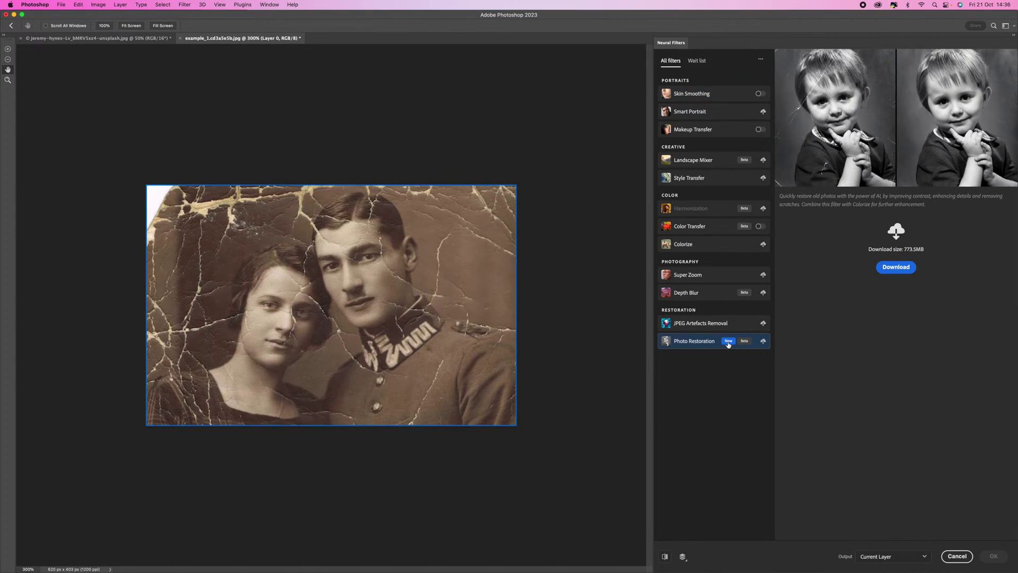
pyautogui.click(895, 266)
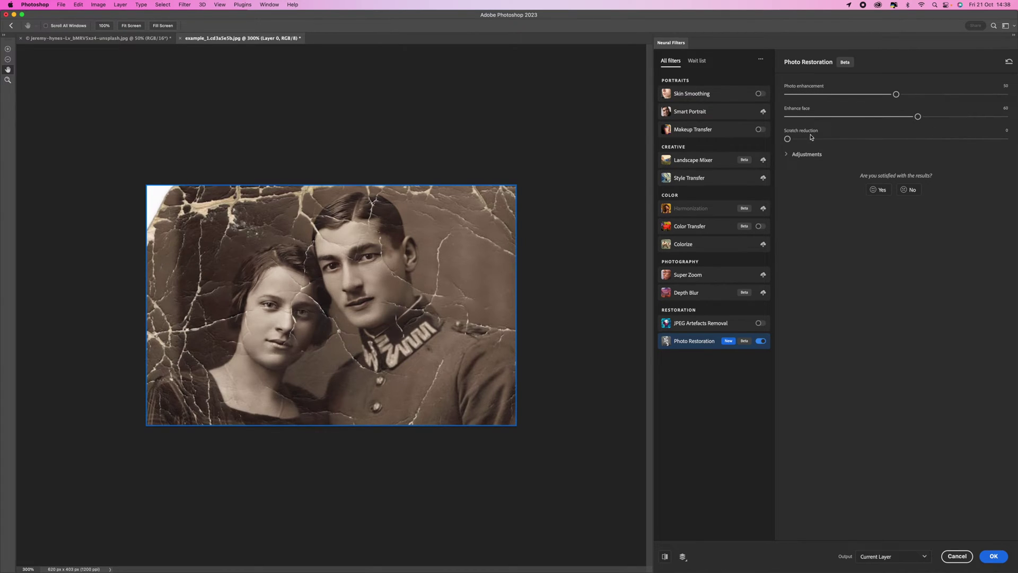
# - Apply Photo Restoration to the portrait with photo enhancement 89, enhance face 45 and scratch reduction 5
pyautogui.moveTo(788, 138); pyautogui.dragTo(918, 138)
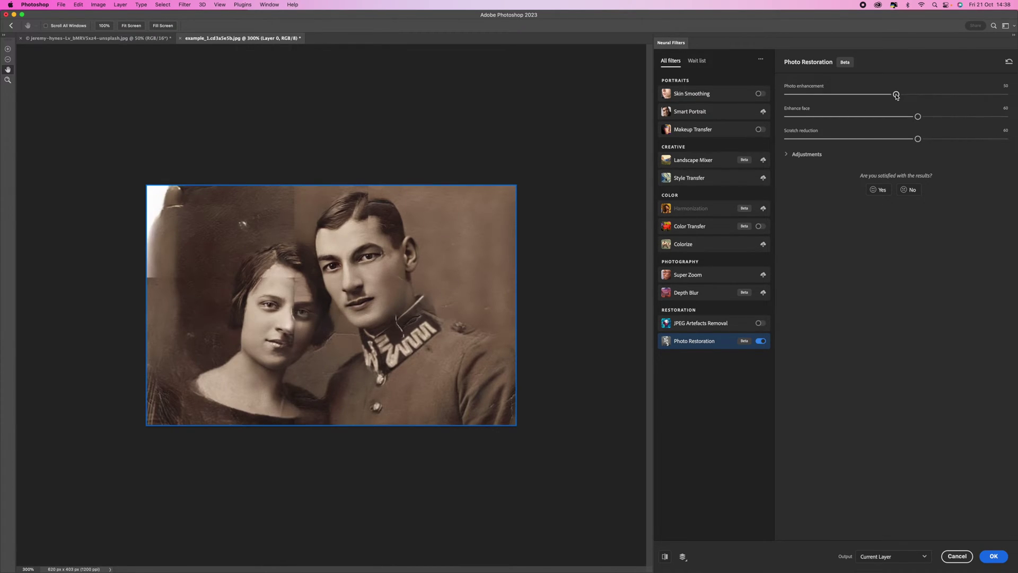
pyautogui.moveTo(896, 95); pyautogui.dragTo(982, 94)
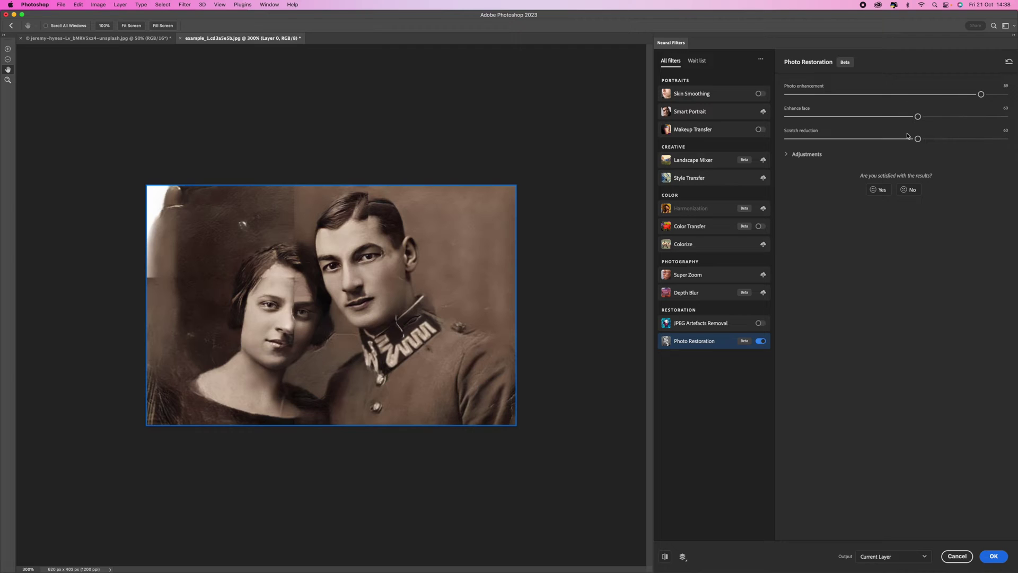
pyautogui.moveTo(918, 140); pyautogui.dragTo(887, 140)
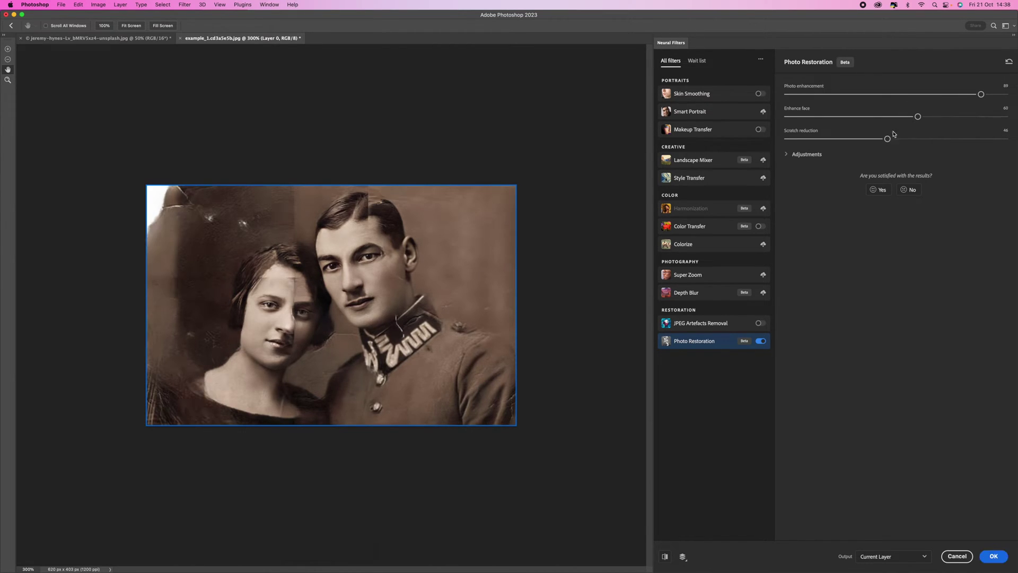
pyautogui.moveTo(918, 116); pyautogui.dragTo(994, 117)
pyautogui.moveTo(994, 118); pyautogui.dragTo(841, 140)
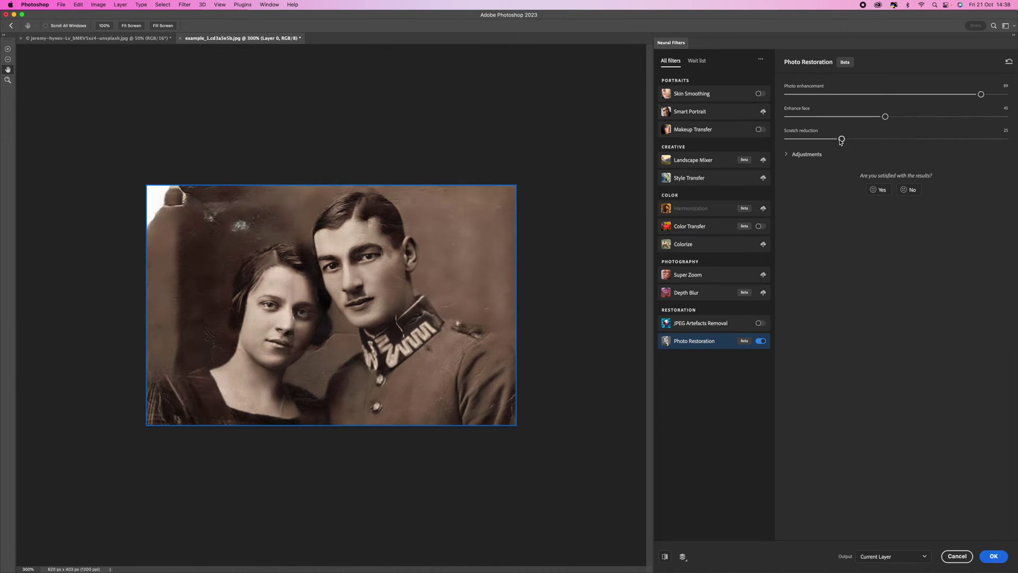
pyautogui.moveTo(841, 140); pyautogui.dragTo(804, 142)
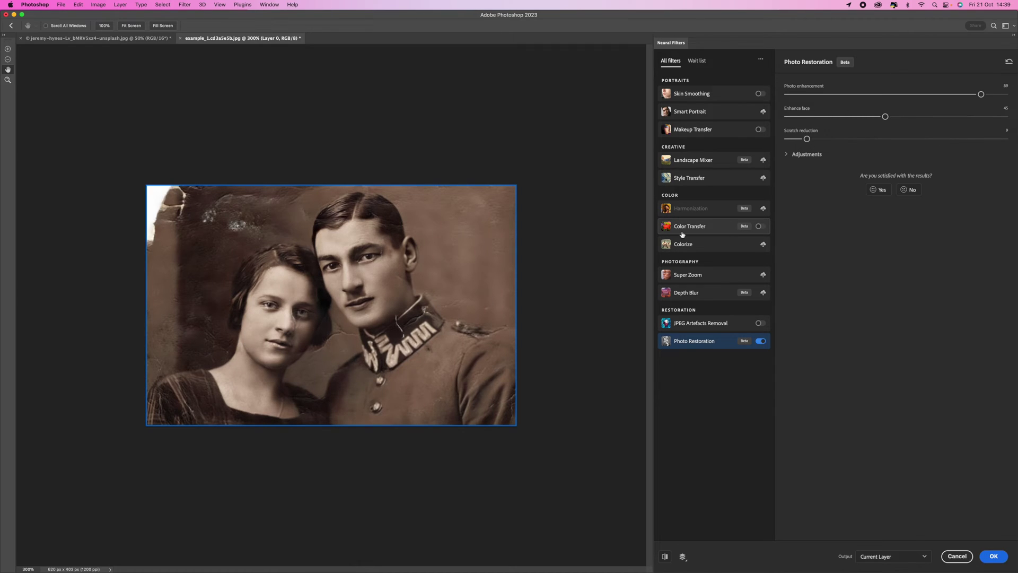
pyautogui.moveTo(806, 139); pyautogui.dragTo(798, 140)
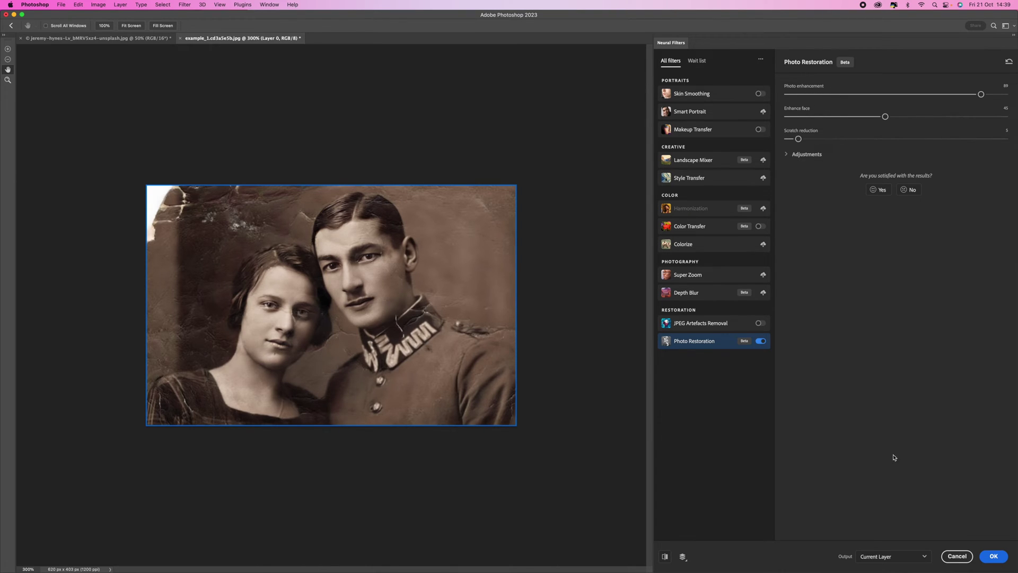
pyautogui.click(993, 556)
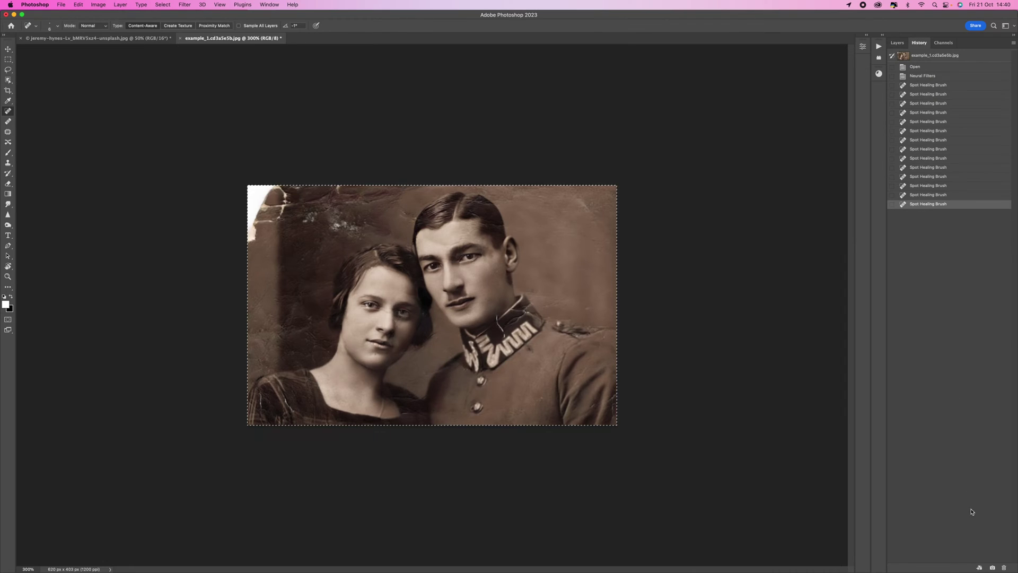
# - Take a history snapshot of the restored portrait and compare it repeatedly with the original image, ending on the snapshot
pyautogui.click(992, 567)
pyautogui.click(925, 56)
pyautogui.click(929, 67)
pyautogui.click(929, 55)
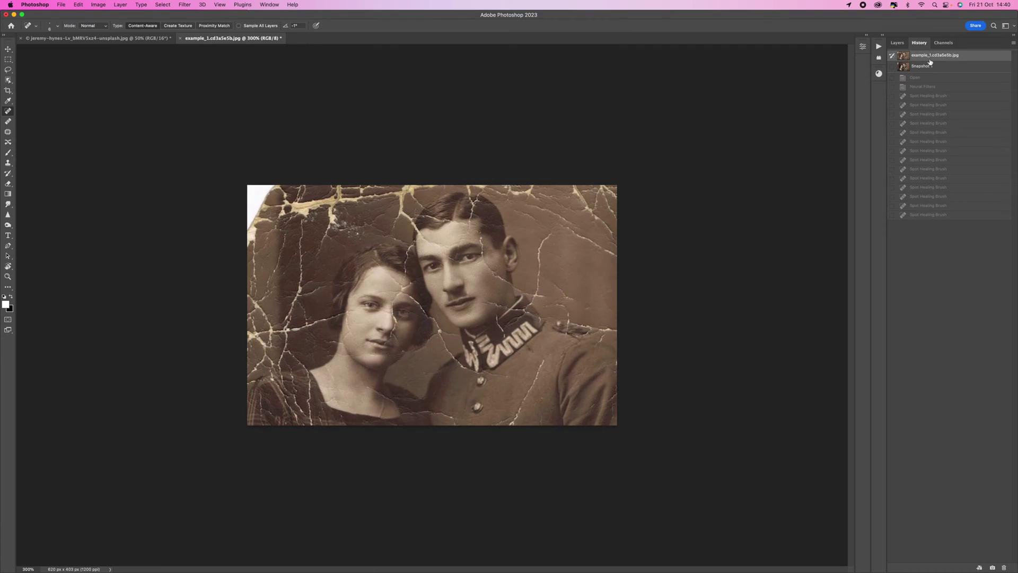
pyautogui.click(929, 67)
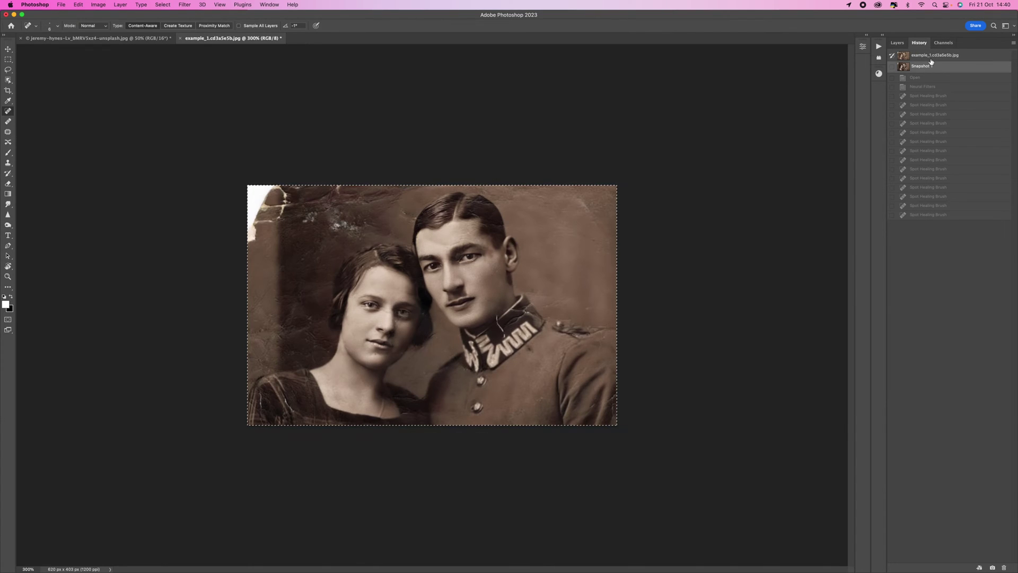
pyautogui.click(929, 58)
pyautogui.click(930, 67)
pyautogui.click(931, 57)
pyautogui.click(931, 66)
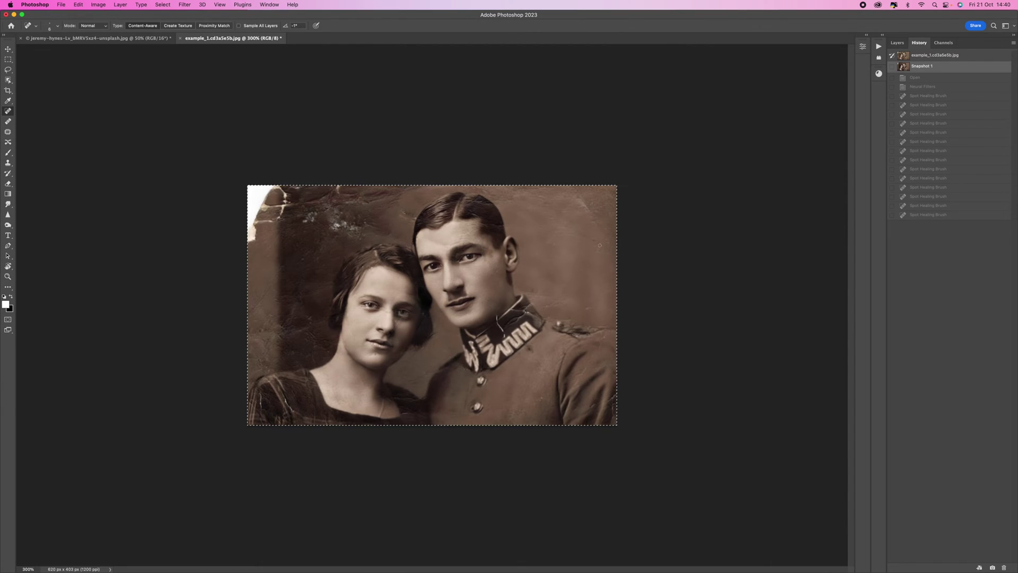
pyautogui.click(930, 55)
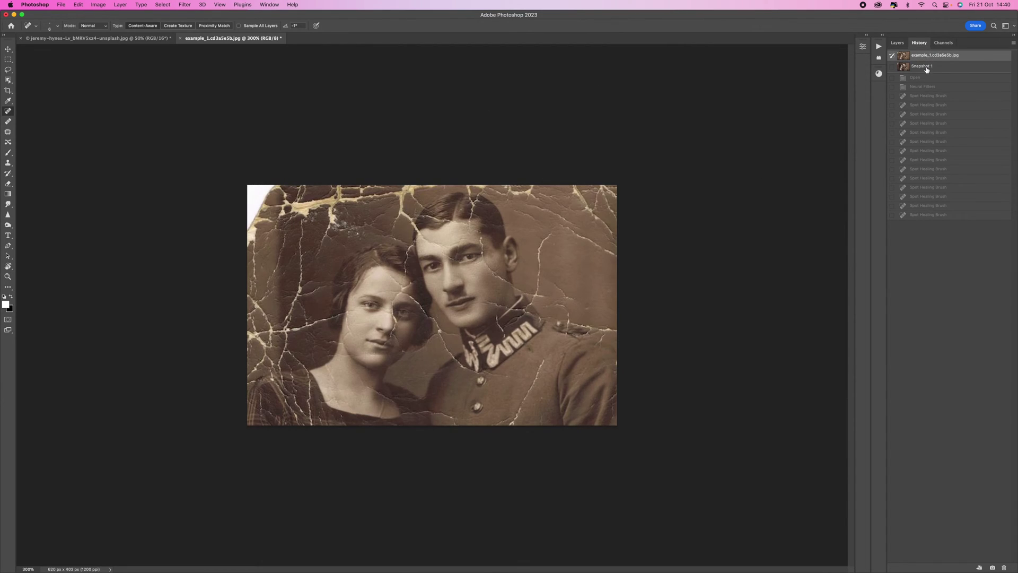
pyautogui.click(927, 66)
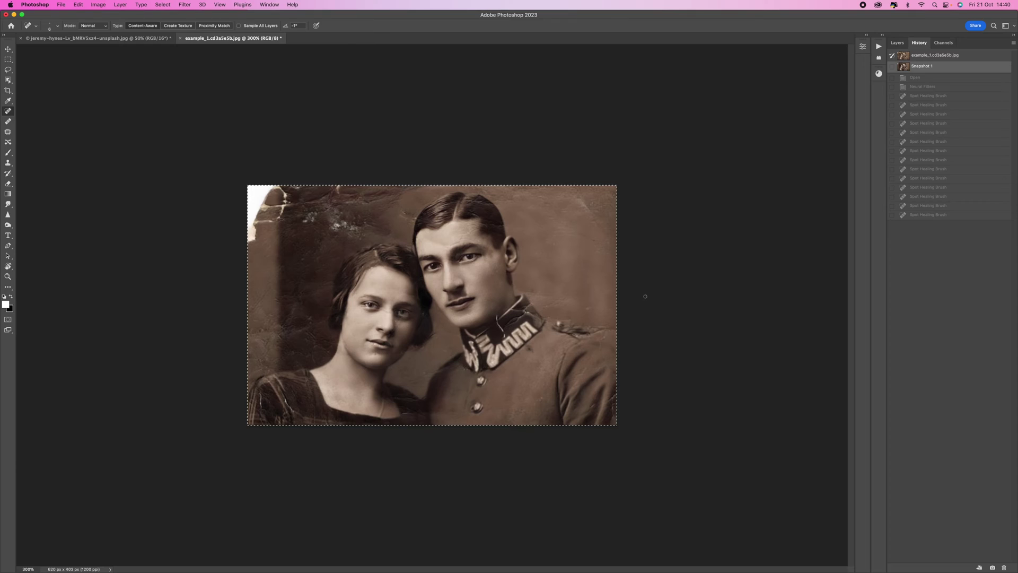
# - Remove small leftover marks along the man's hairline and temple with the Spot Healing Brush
pyautogui.click(478, 224)
pyautogui.click(473, 214)
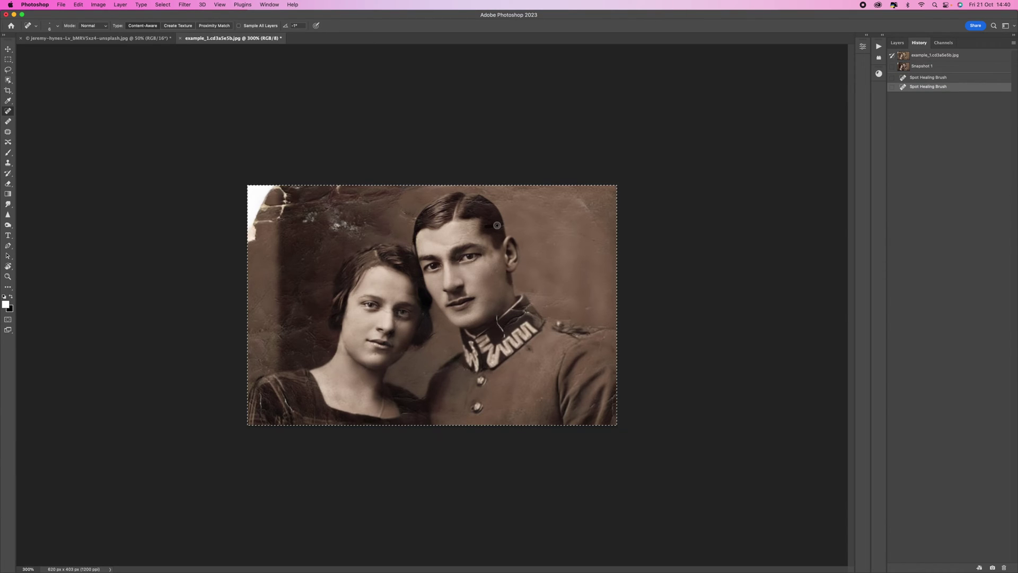
pyautogui.click(500, 226)
pyautogui.click(484, 224)
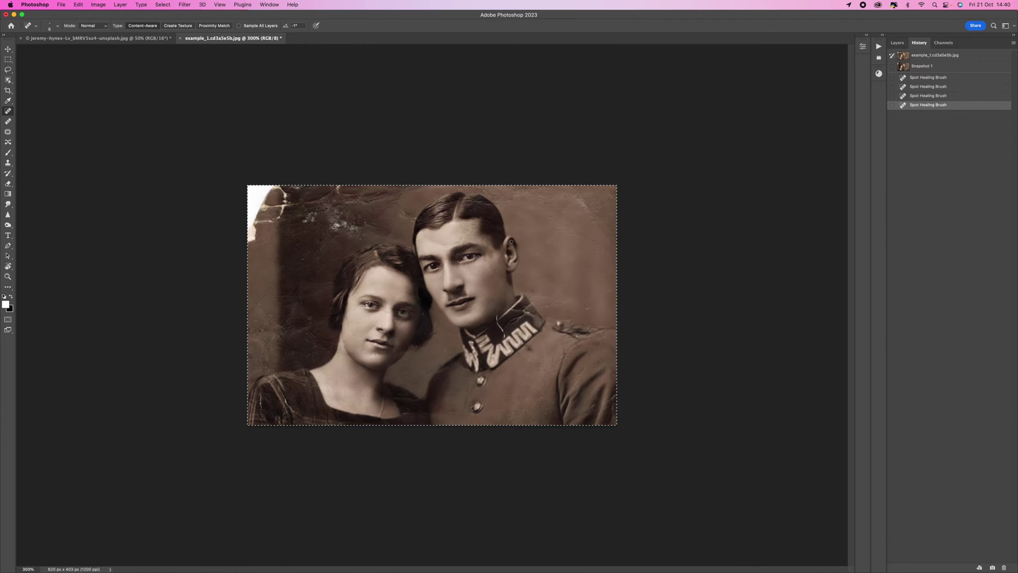
# - Retouch the remaining blemishes on the man's forehead and near his eye with the Spot Healing Brush at close range
pyautogui.press('super+equal')
pyautogui.press('super+equal')
pyautogui.press('super+equal')
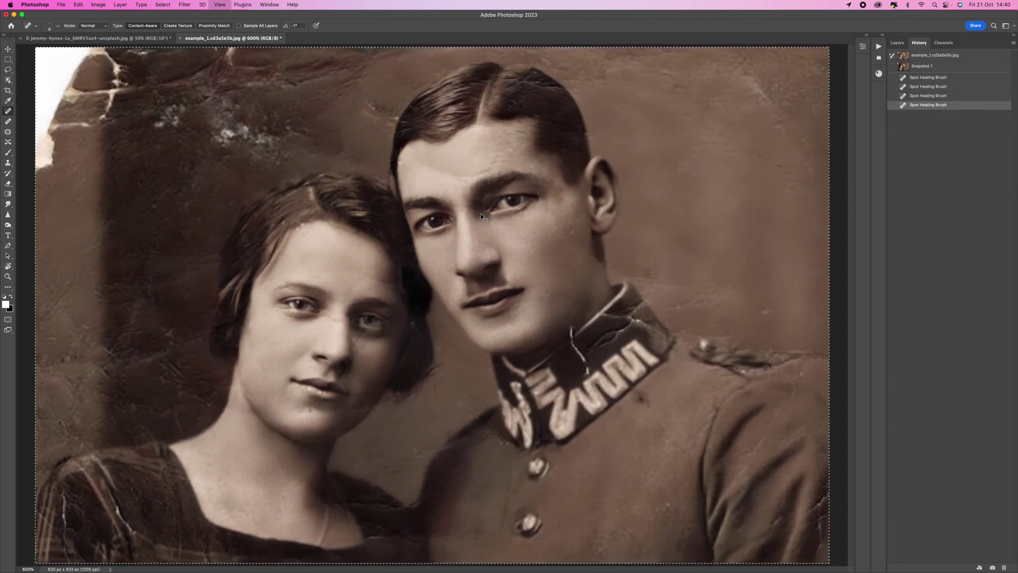
pyautogui.press('super+equal')
pyautogui.moveTo(484, 151)
pyautogui.mouseDown()
pyautogui.moveTo(501, 154)
pyautogui.moveTo(475, 165)
pyautogui.mouseUp()
pyautogui.click(552, 175)
pyautogui.press('super+minus')
pyautogui.press('super+minus')
pyautogui.press('super+minus')
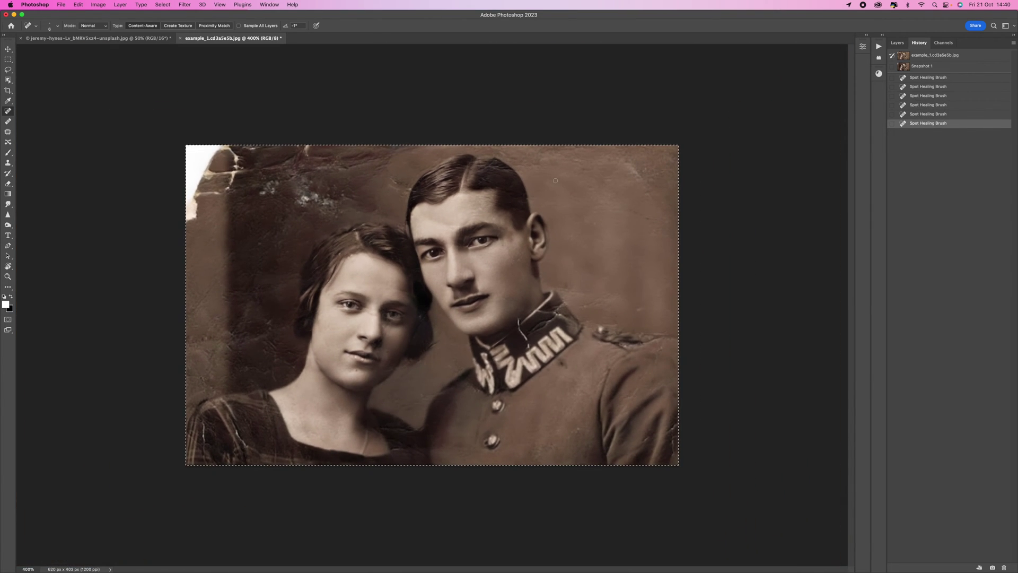